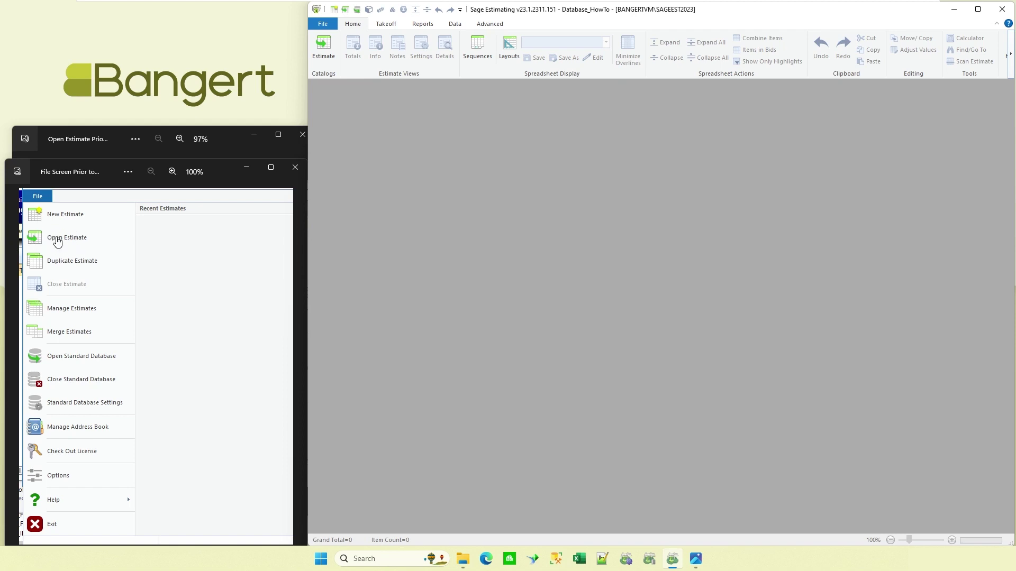
# Step: Bring the Open Estimate screenshot forward, then put the File screen screenshot back in front of it
pyautogui.click(233, 137)
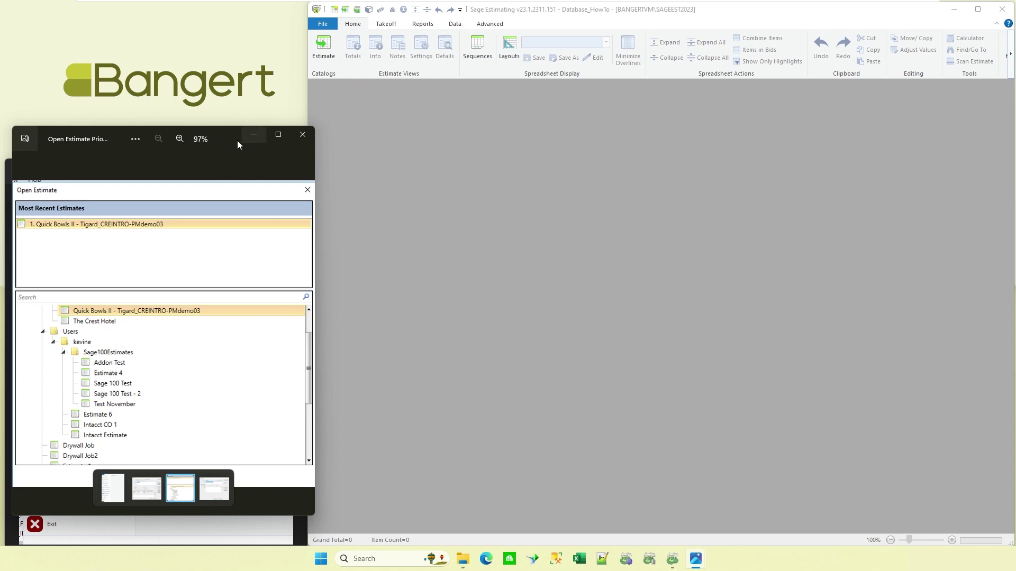
pyautogui.click(211, 530)
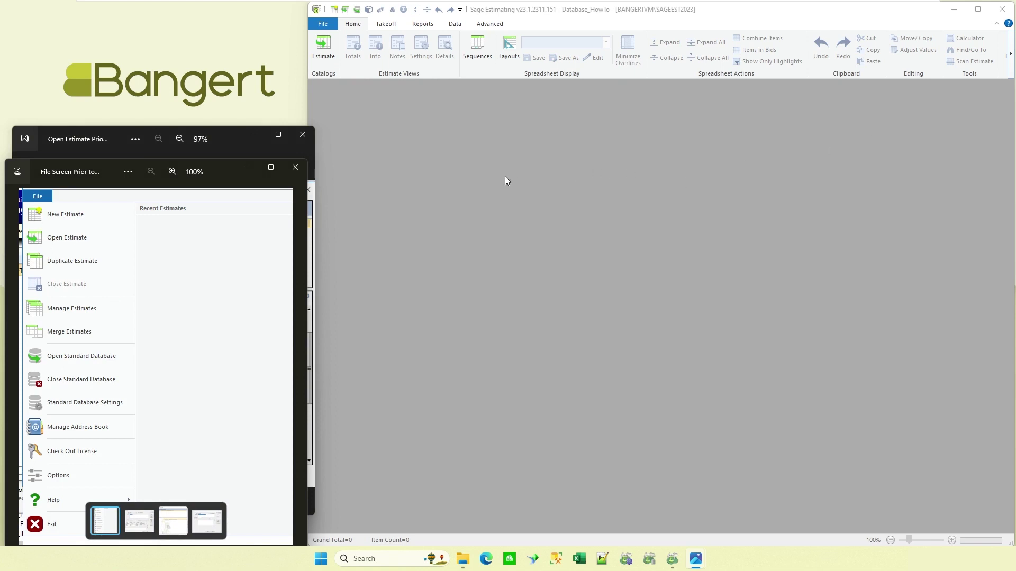
# Step: Open Sage's File menu to compare with the screenshot, then close it again
pyautogui.click(334, 26)
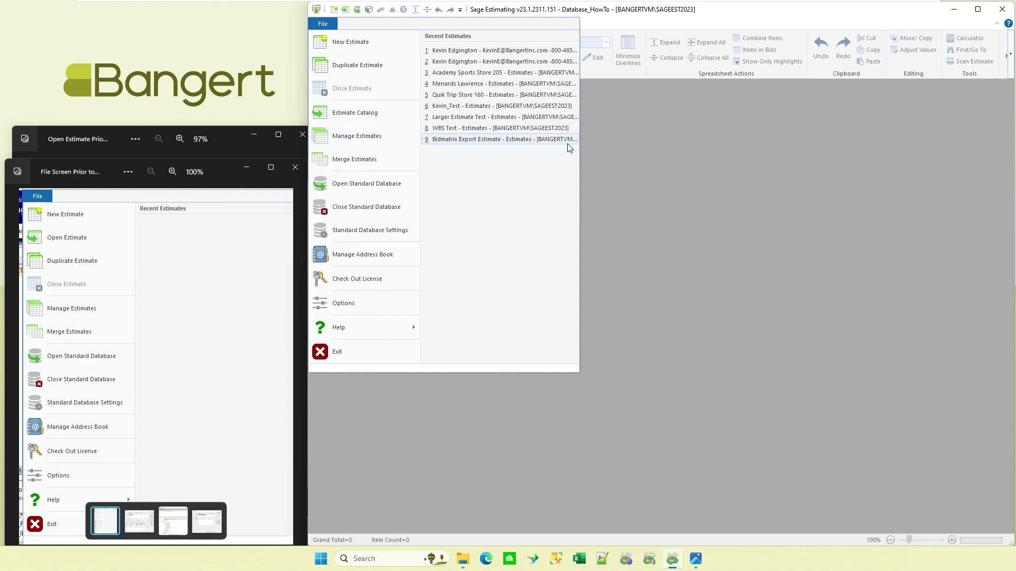
pyautogui.click(651, 142)
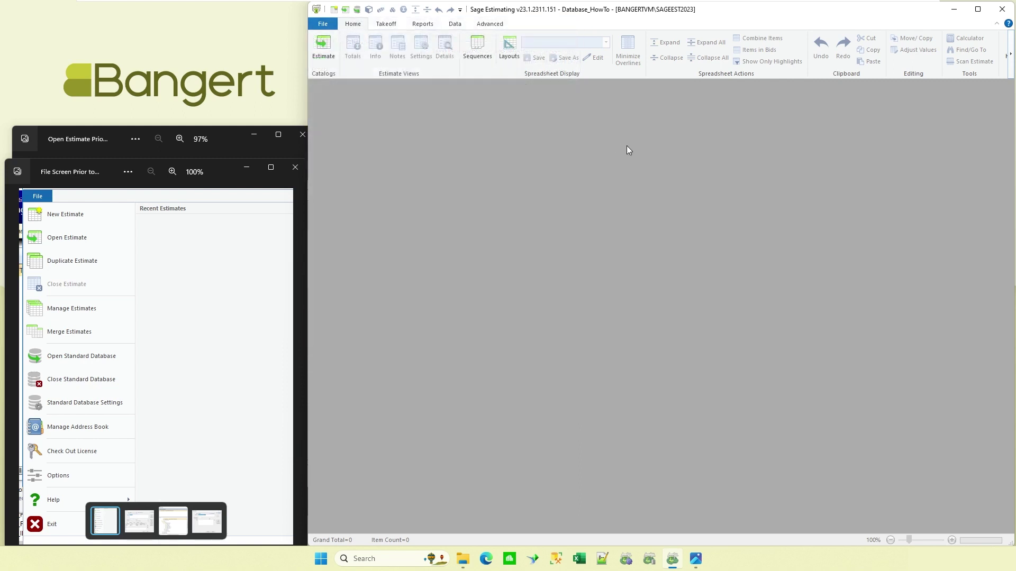
# Step: Open the Estimate Catalog, move it toward the screen centre, and scroll its tree to the top
pyautogui.click(325, 48)
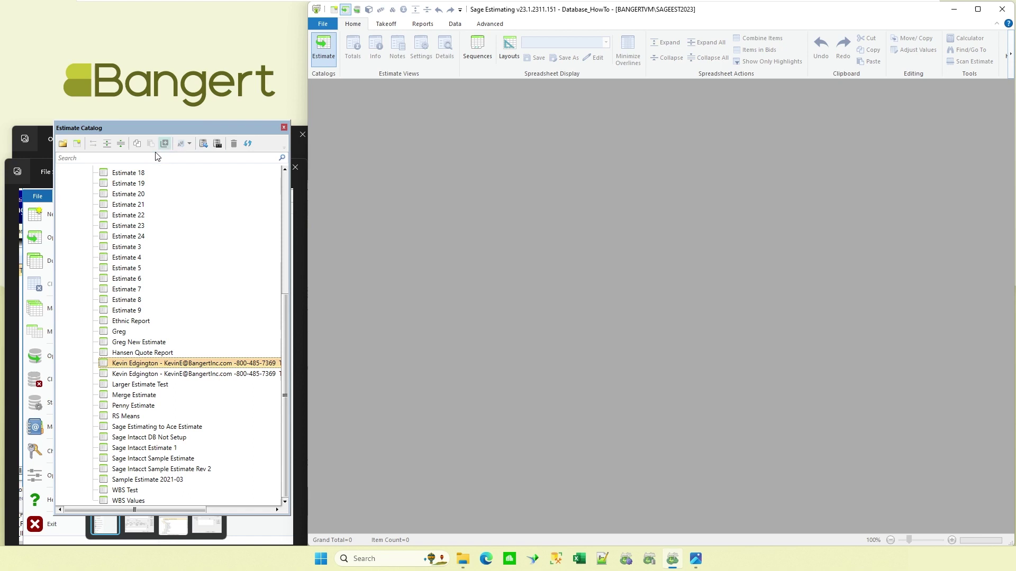
pyautogui.moveTo(148, 129); pyautogui.dragTo(386, 112)
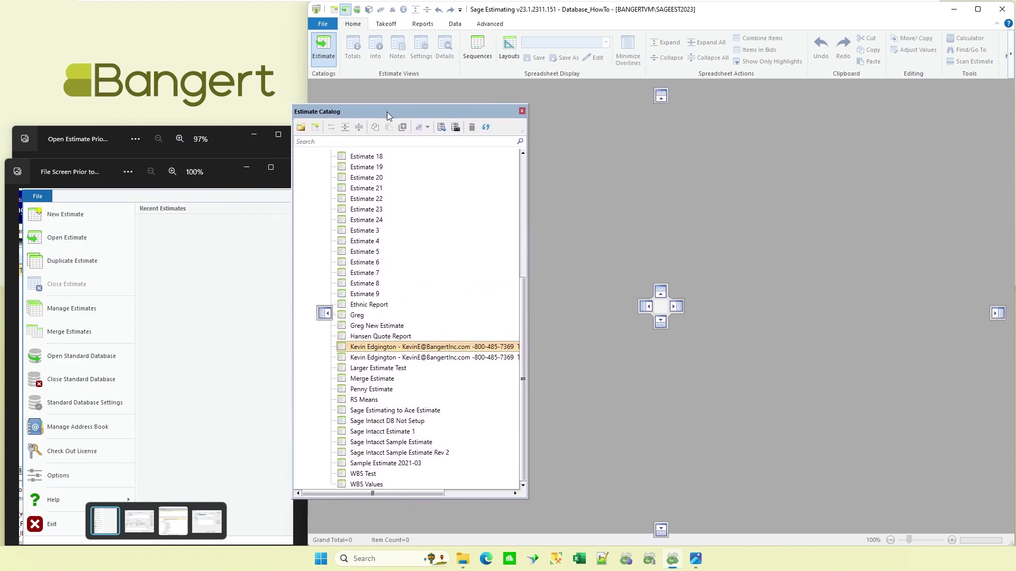
pyautogui.click(223, 141)
pyautogui.scroll(7, 466, 272)
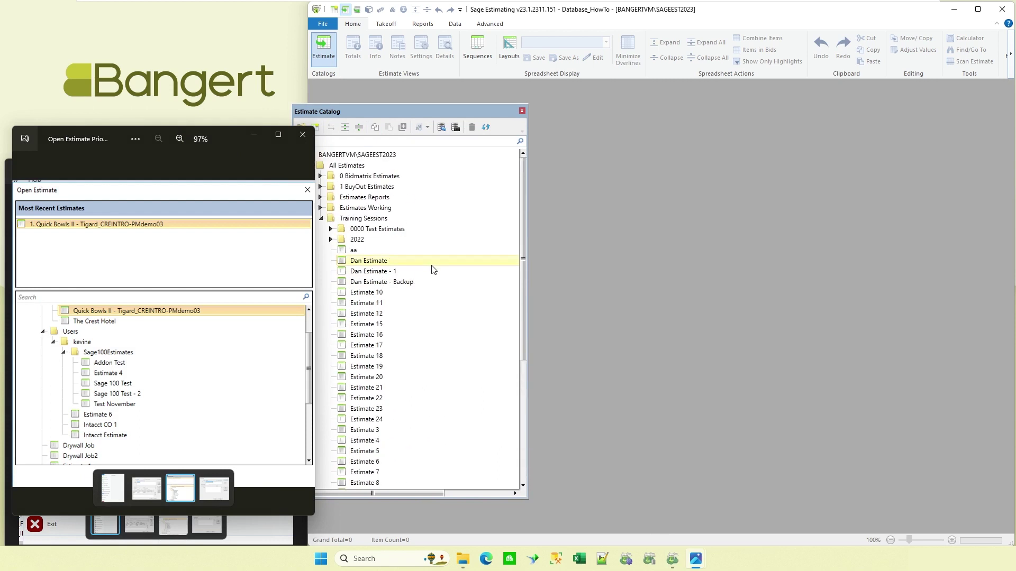
# Step: Search the catalog for 'qt', '1' and 'qu', clearing each search to restore the full tree
pyautogui.click(368, 143)
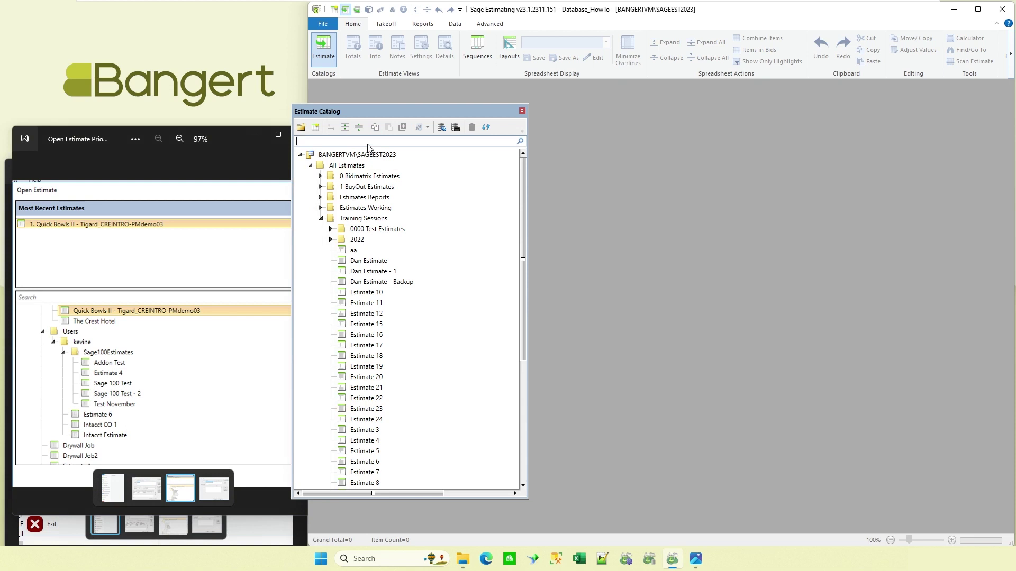
pyautogui.write('qt')
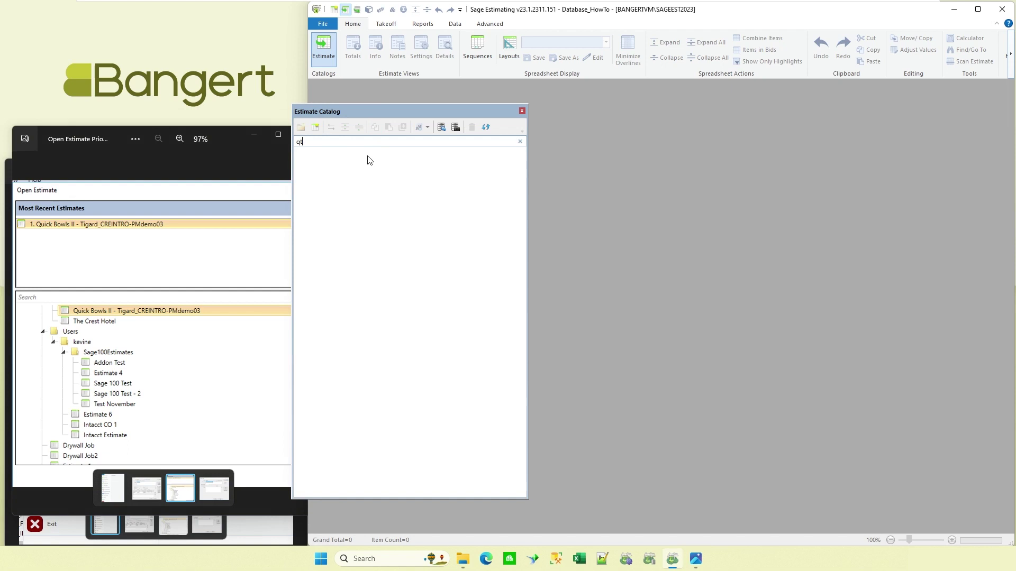
pyautogui.press('Escape')
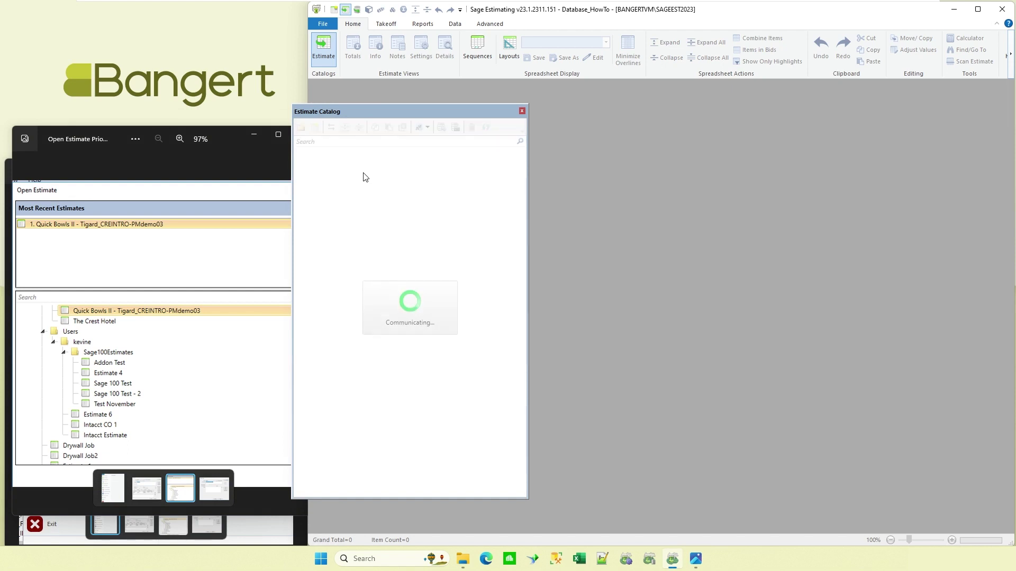
pyautogui.click(353, 142)
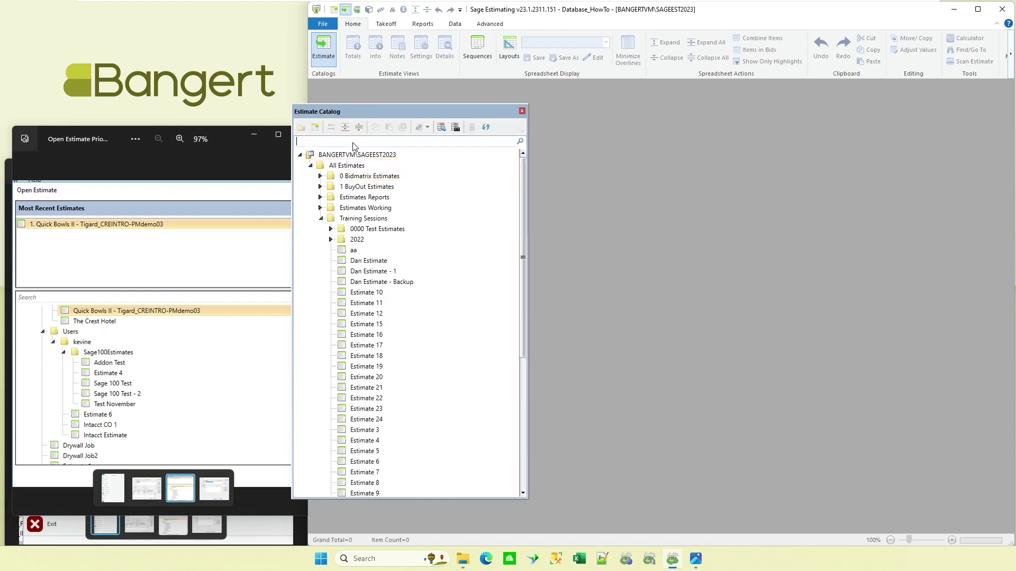
pyautogui.write('1')
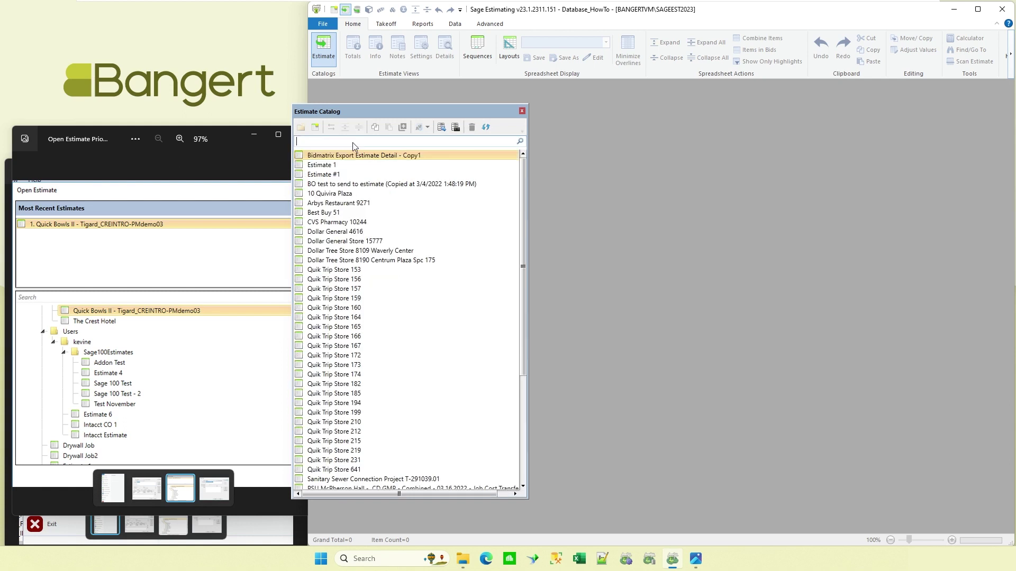
pyautogui.press('Escape')
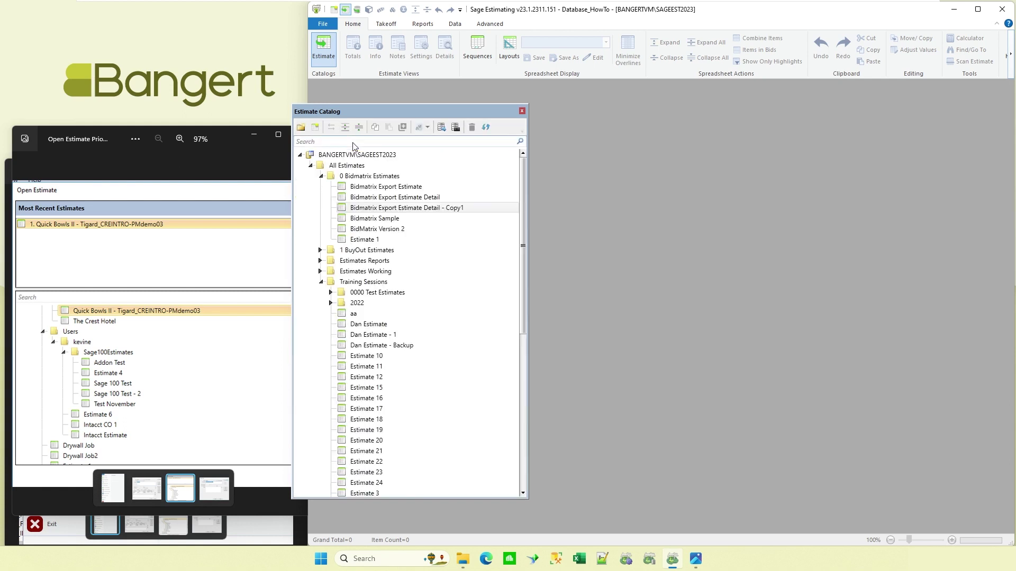
pyautogui.click(353, 142)
pyautogui.write('qu')
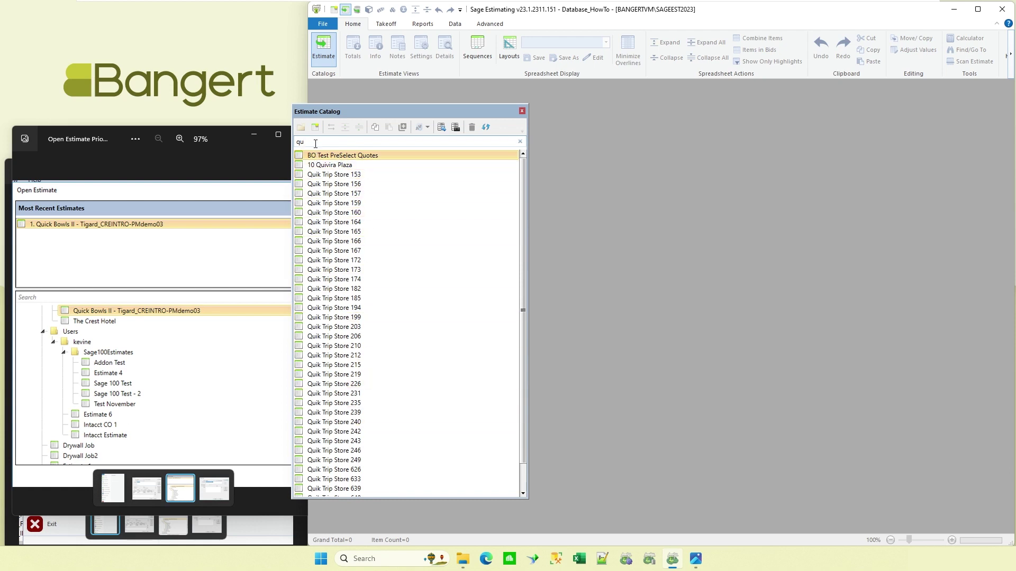
pyautogui.press('BackSpace')
pyautogui.press('BackSpace')
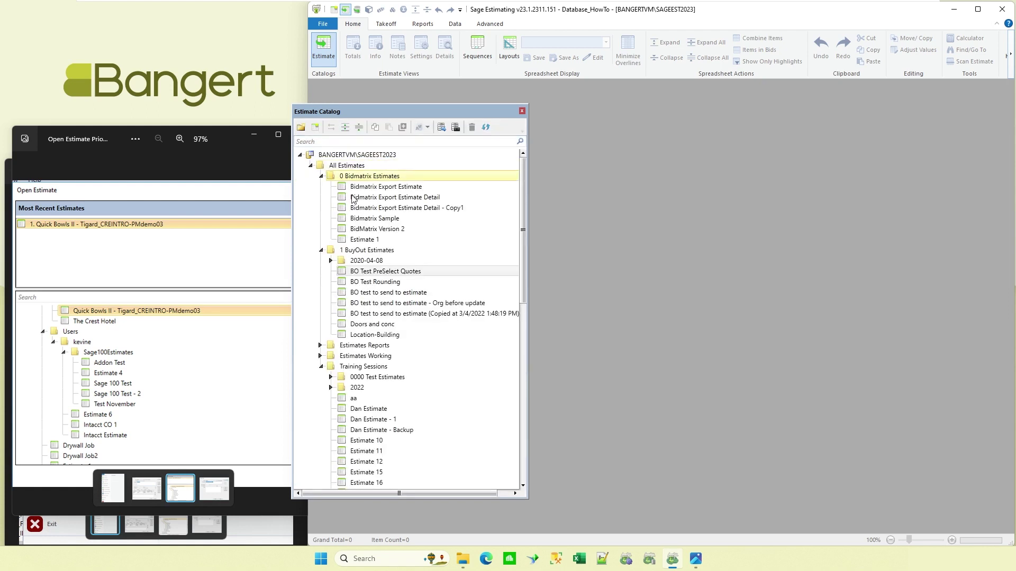
# Step: Drag the Estimate Catalog up-left and dock it at the left edge beside the main window
pyautogui.moveTo(381, 210)
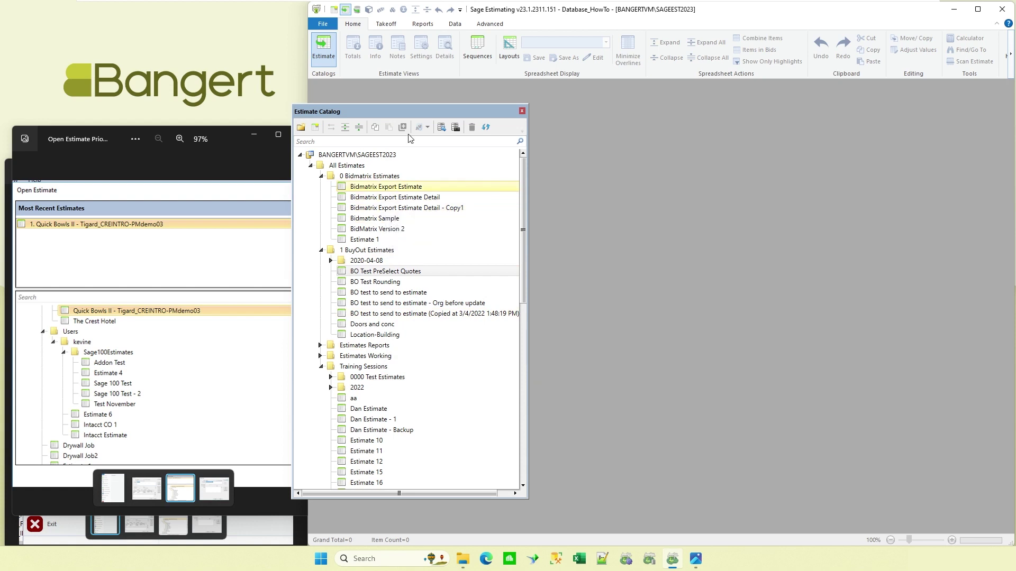
pyautogui.moveTo(338, 111); pyautogui.dragTo(168, 82)
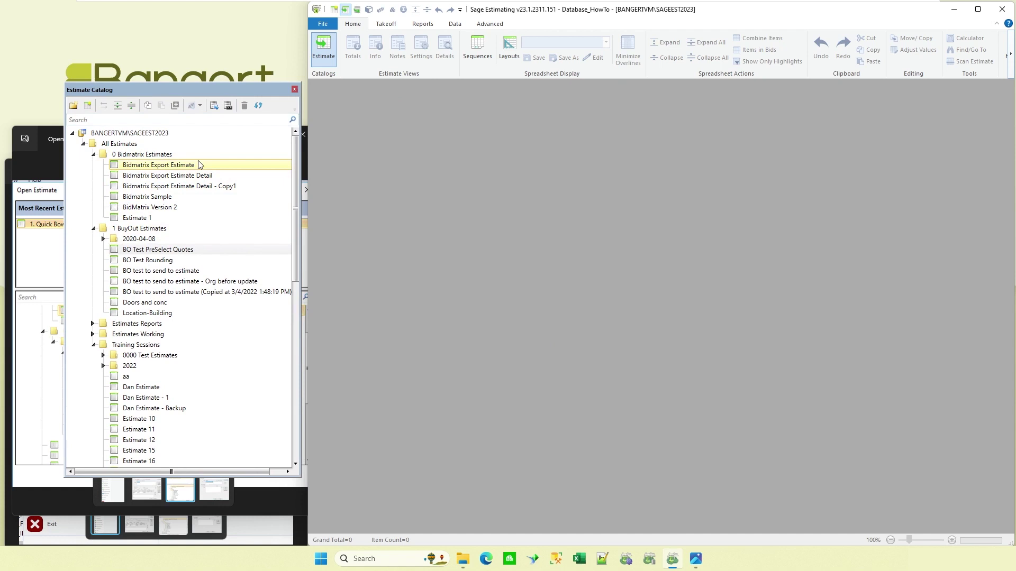
pyautogui.moveTo(169, 93); pyautogui.dragTo(160, 121)
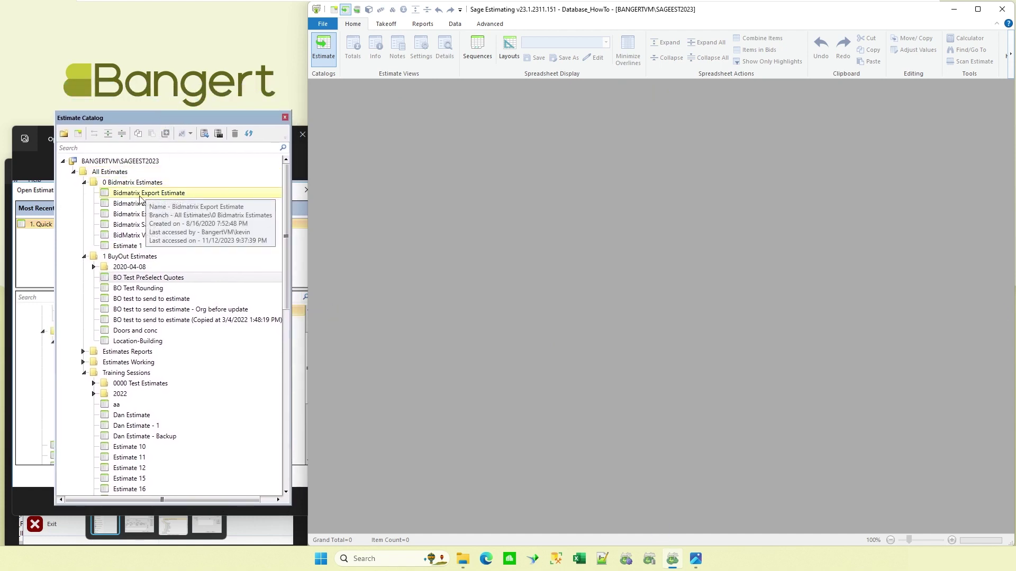
pyautogui.moveTo(141, 214)
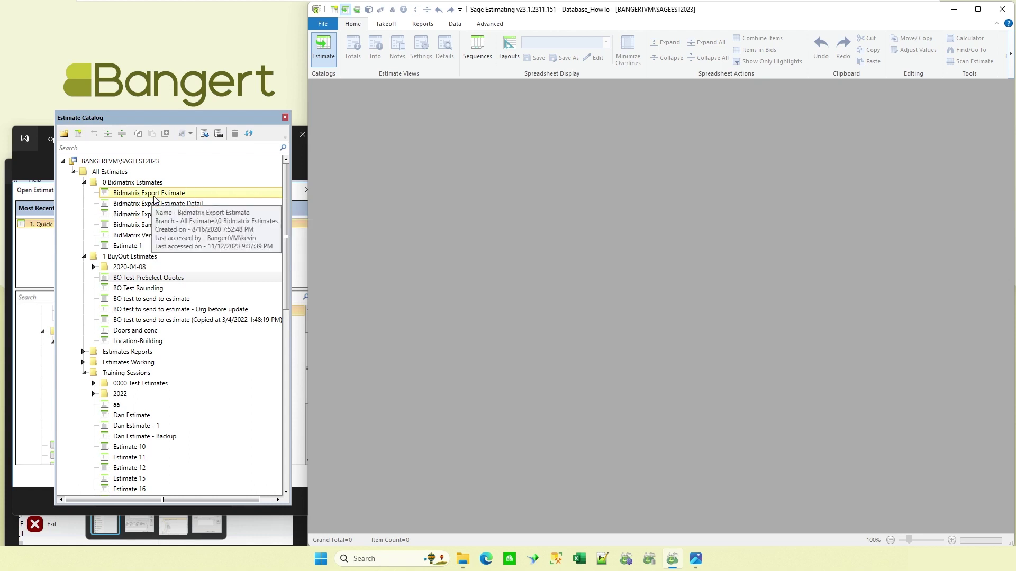
# Step: Open the Bidmatrix Export Estimate and Bidmatrix Export Estimate Detail estimates from the catalog
pyautogui.doubleClick(154, 195)
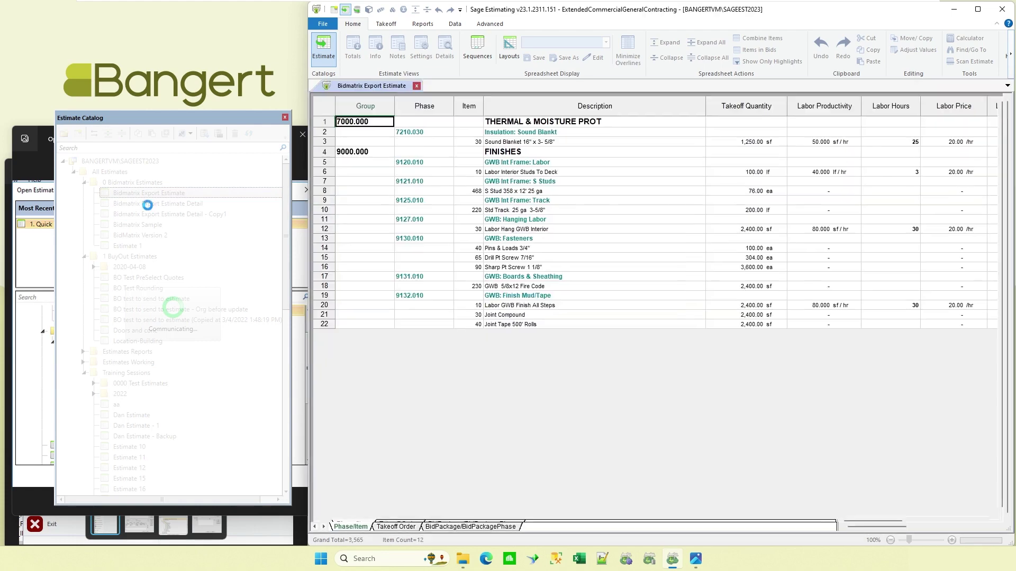
pyautogui.click(148, 204)
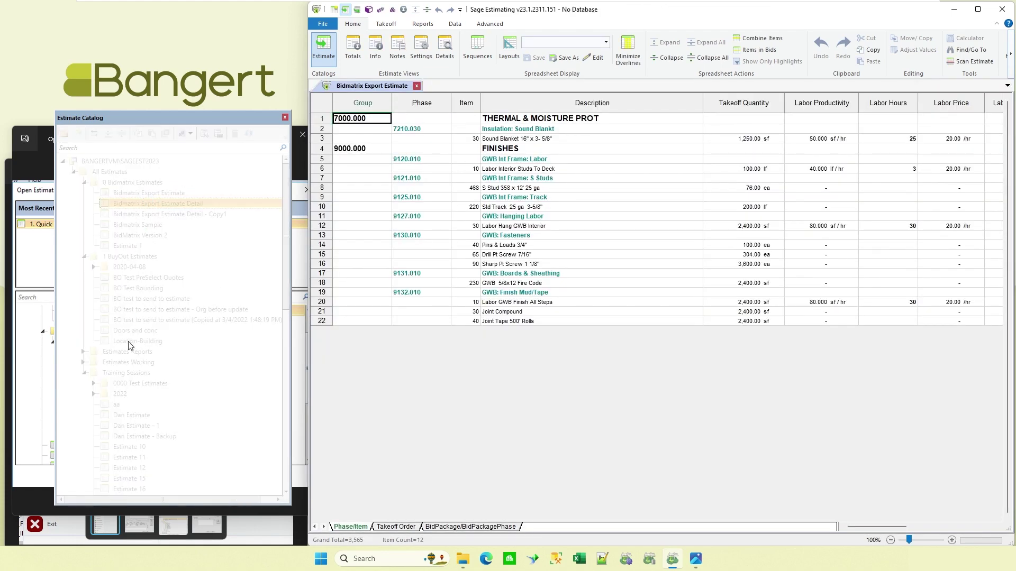
pyautogui.scroll(-4, 128, 370)
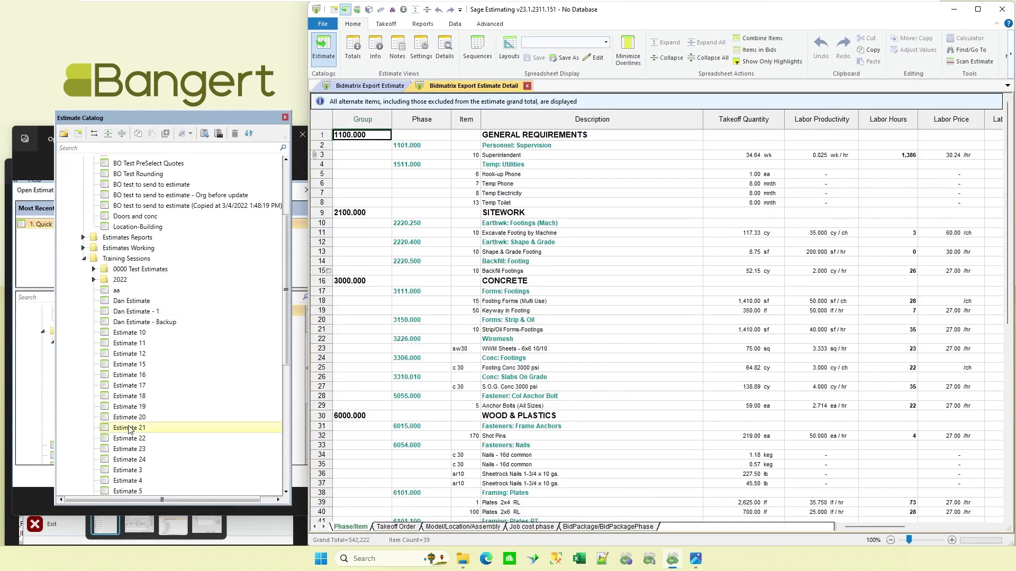
pyautogui.scroll(-7, 148, 338)
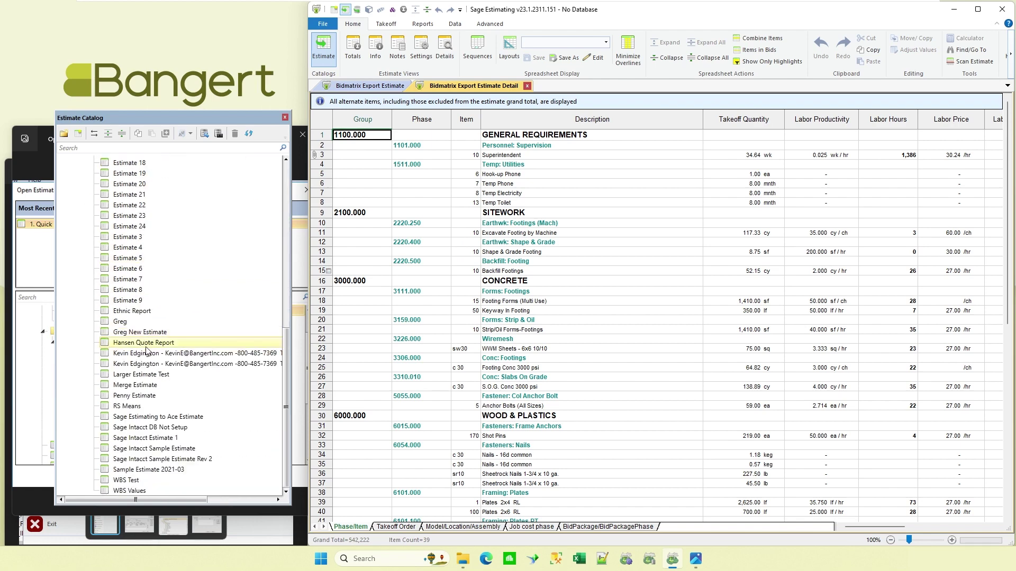
# Step: Open the contact-named estimate, accept using its database, and search the catalog for 'schoo'
pyautogui.click(213, 354)
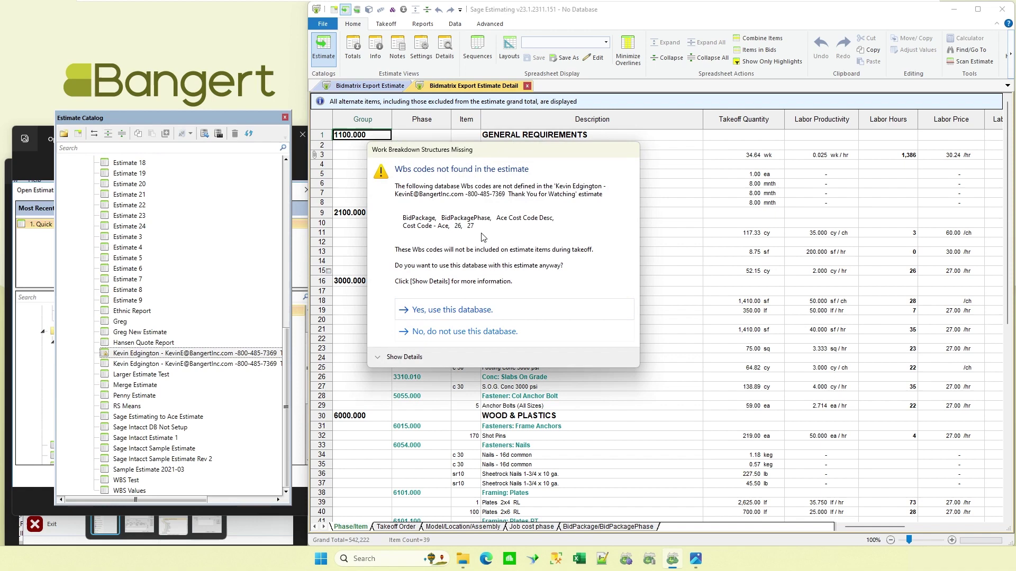
pyautogui.click(464, 310)
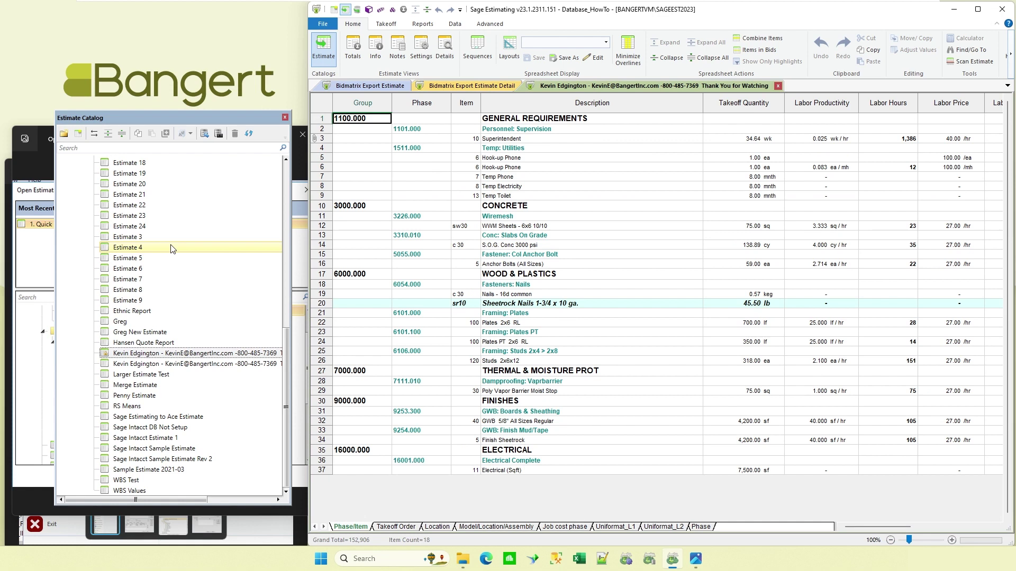
pyautogui.click(118, 150)
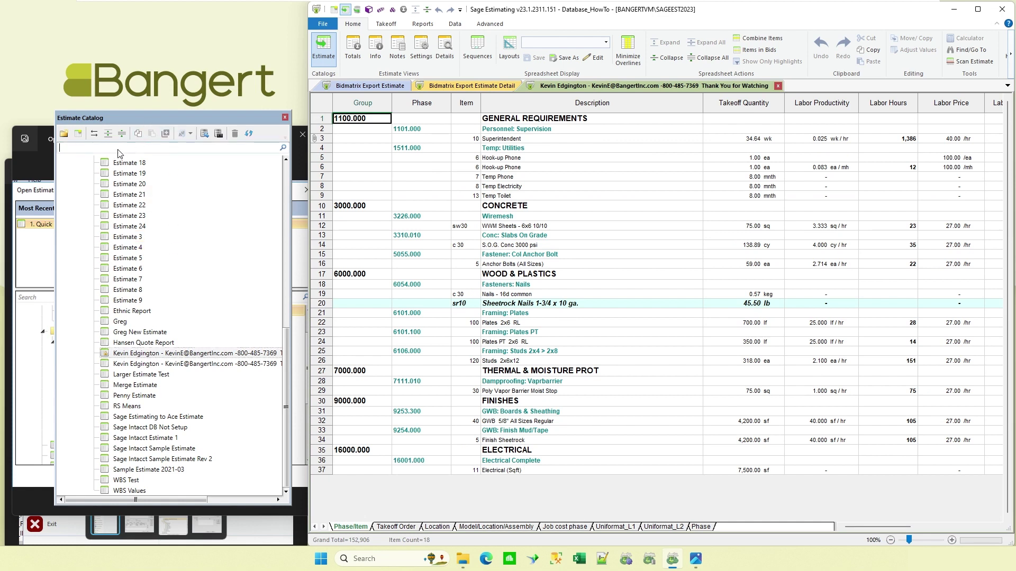
pyautogui.write('schoo')
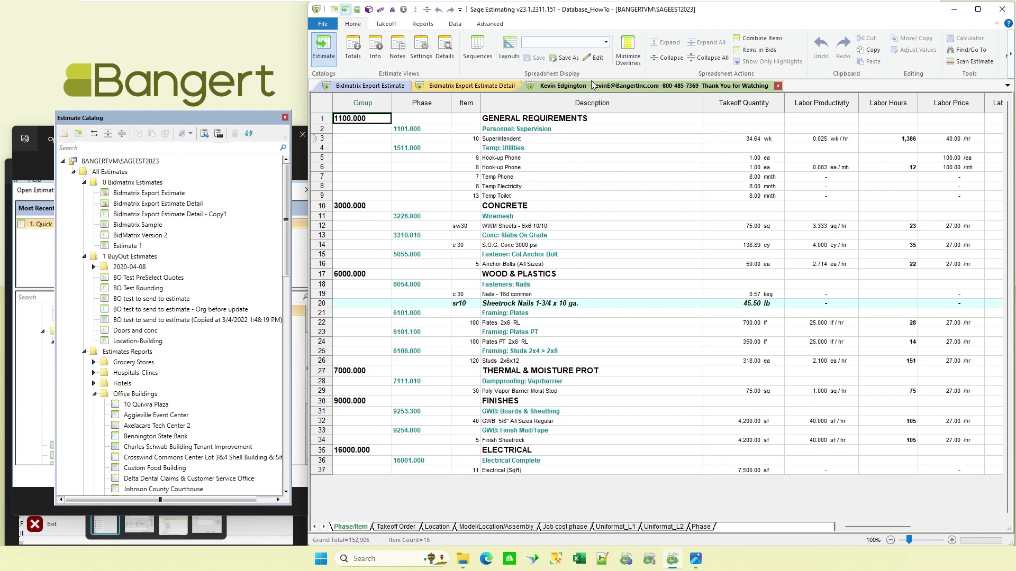
# Step: Switch to the Bidmatrix Export Estimate Detail tab, back to the Database_HowTo estimate, then sync the catalog
pyautogui.click(491, 91)
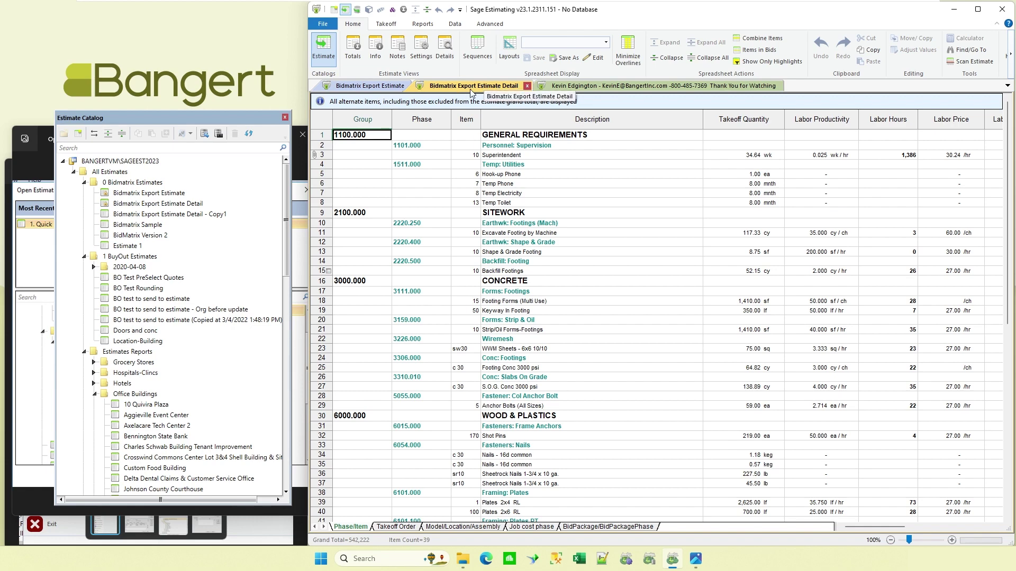
pyautogui.click(656, 87)
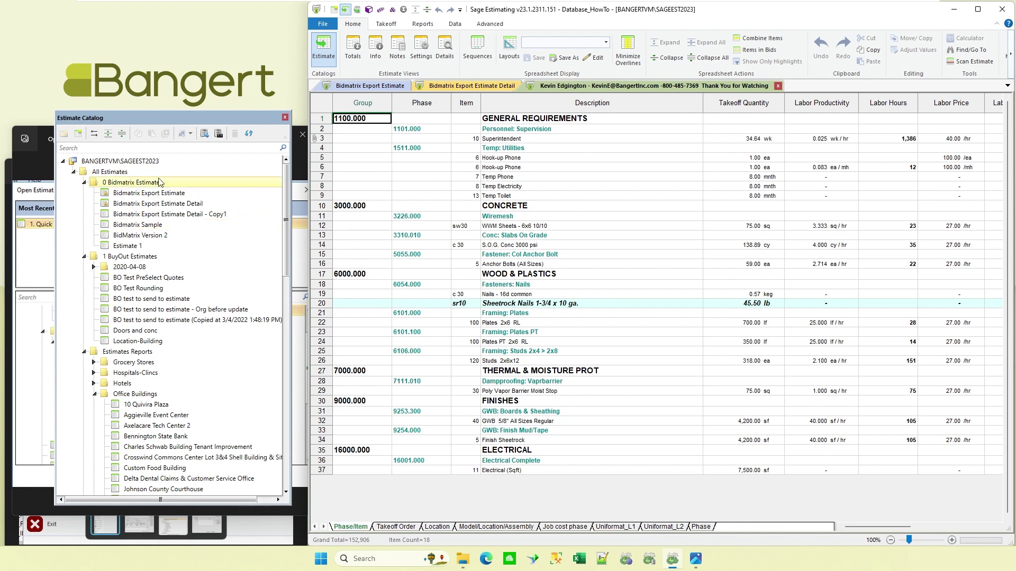
pyautogui.click(93, 135)
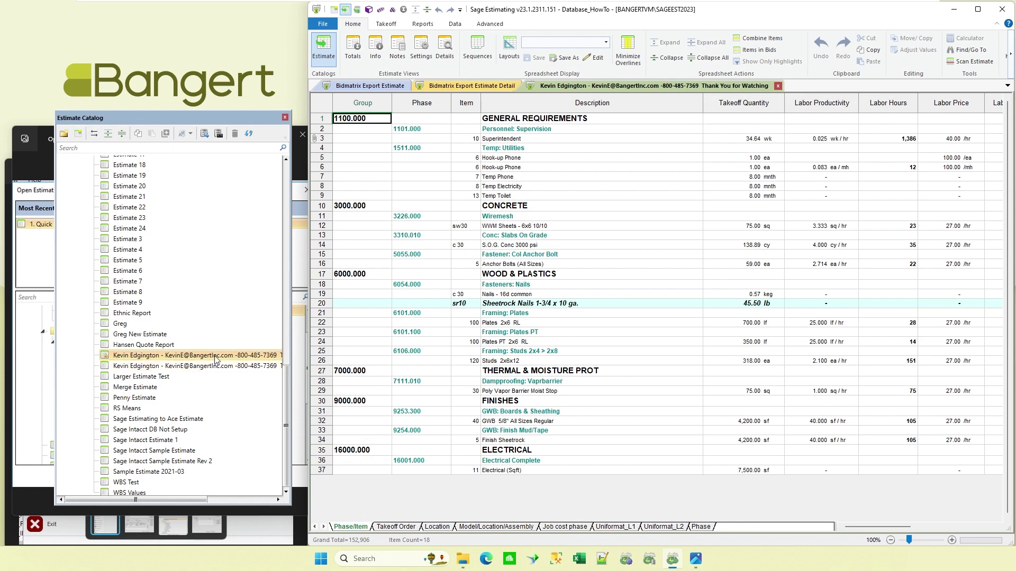
# Step: Open Larger Estimate Test, switch to the Bidmatrix Export Estimate Detail tab, and sync the catalog to it
pyautogui.doubleClick(157, 376)
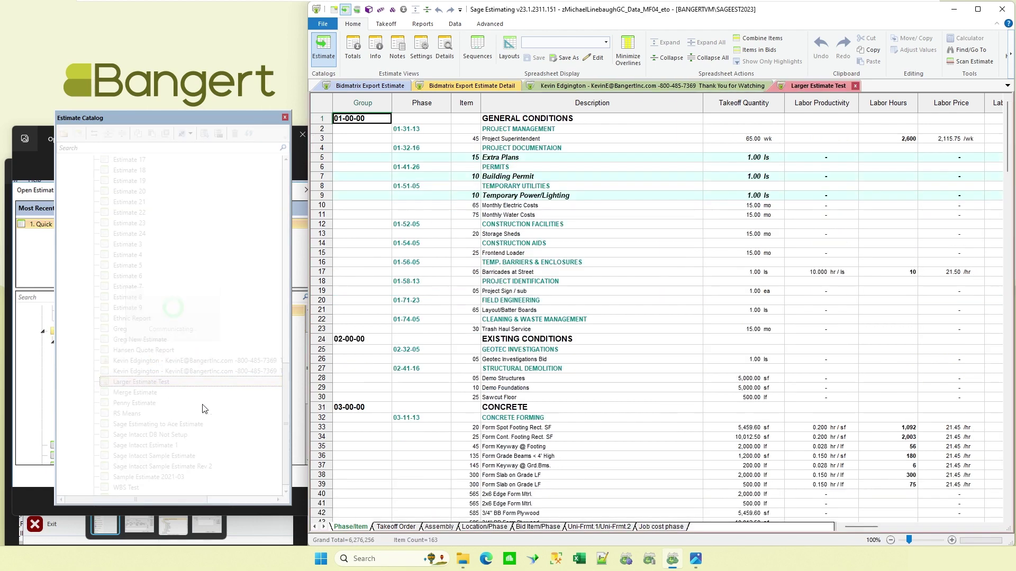
pyautogui.click(439, 88)
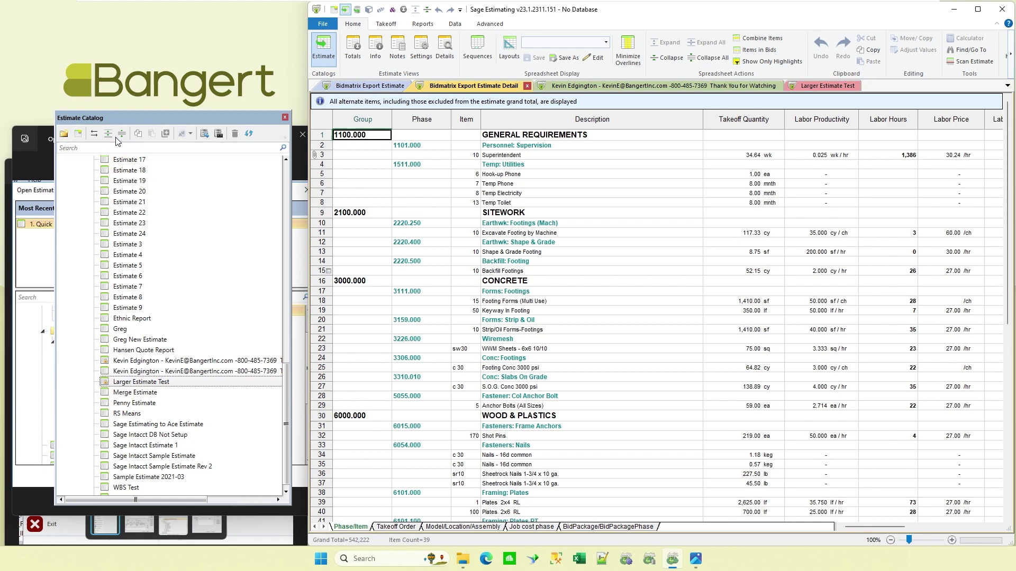
pyautogui.click(94, 134)
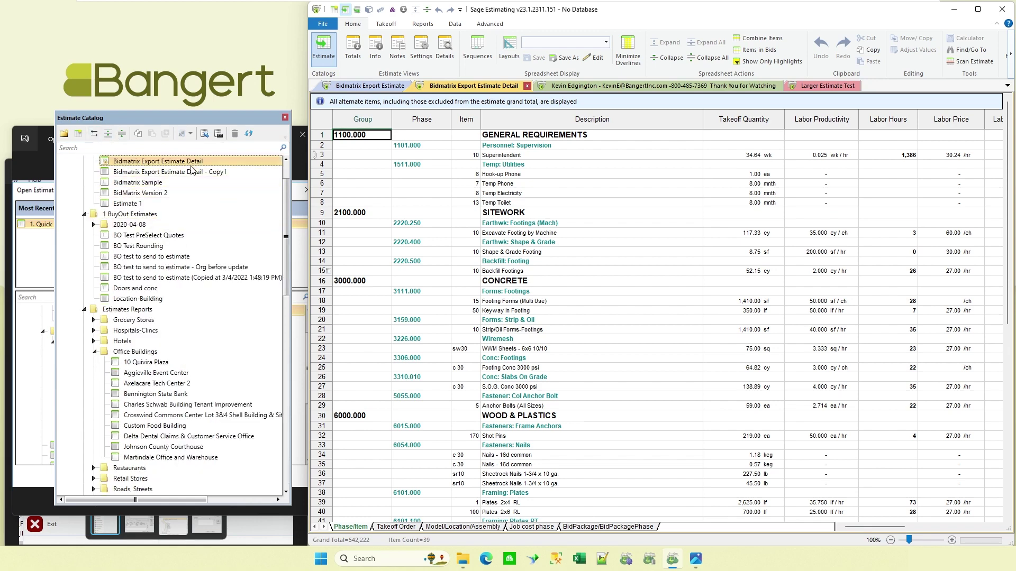
pyautogui.moveTo(192, 172)
# Step: Close the Larger Estimate Test, Bidmatrix Export Estimate Detail and Bidmatrix Export Estimate tabs
pyautogui.click(847, 90)
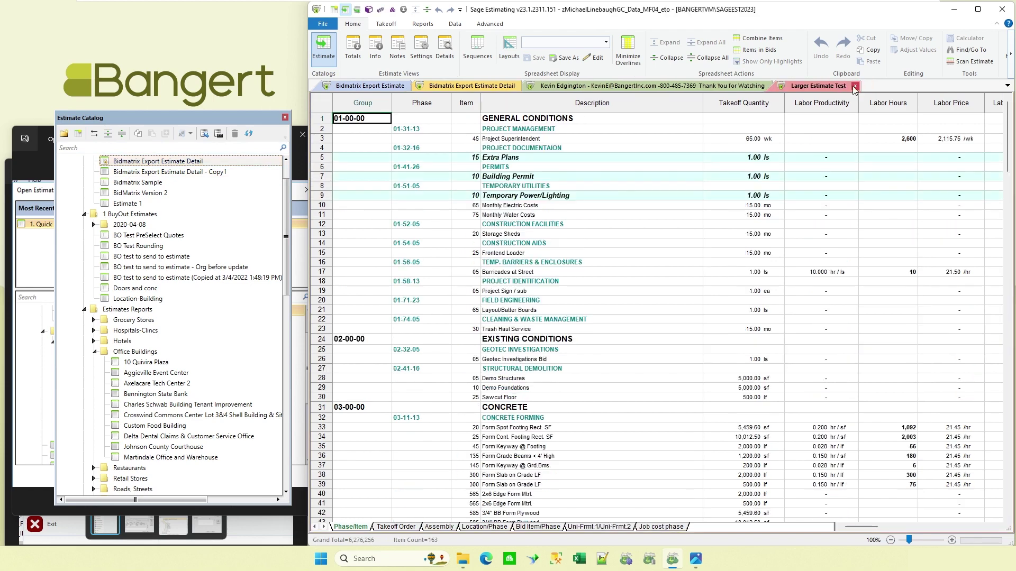
pyautogui.click(854, 86)
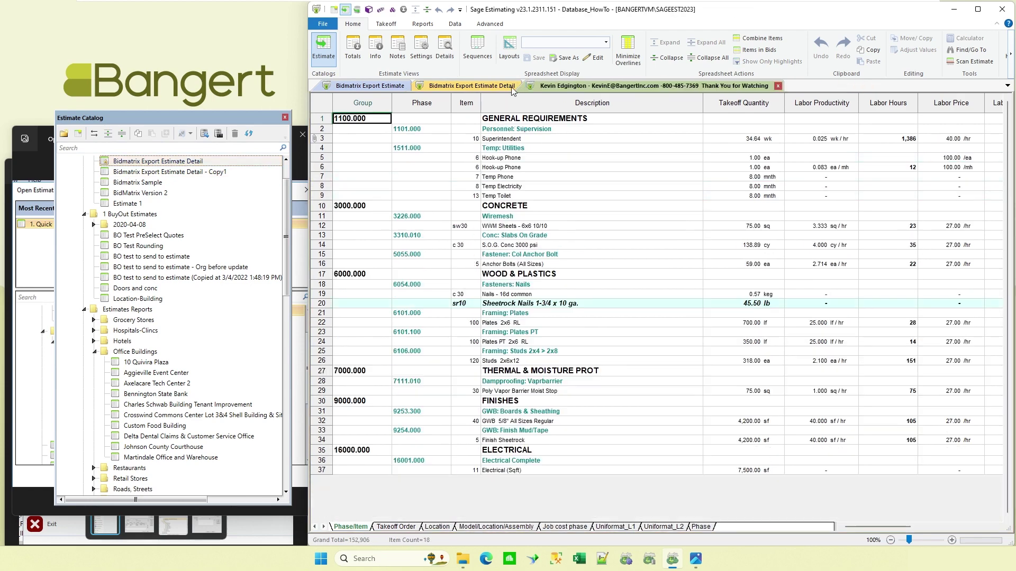
pyautogui.click(510, 86)
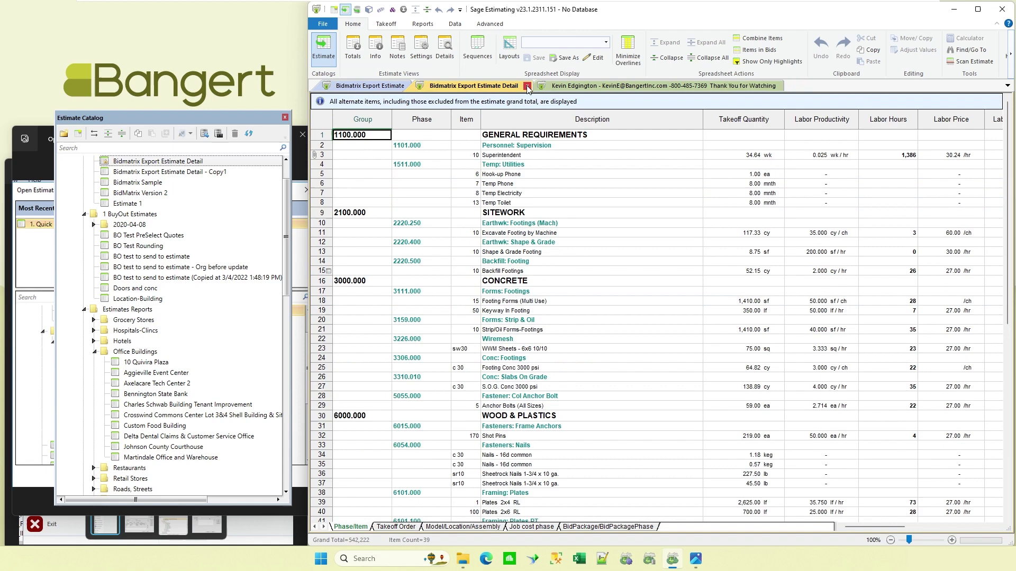
pyautogui.click(408, 86)
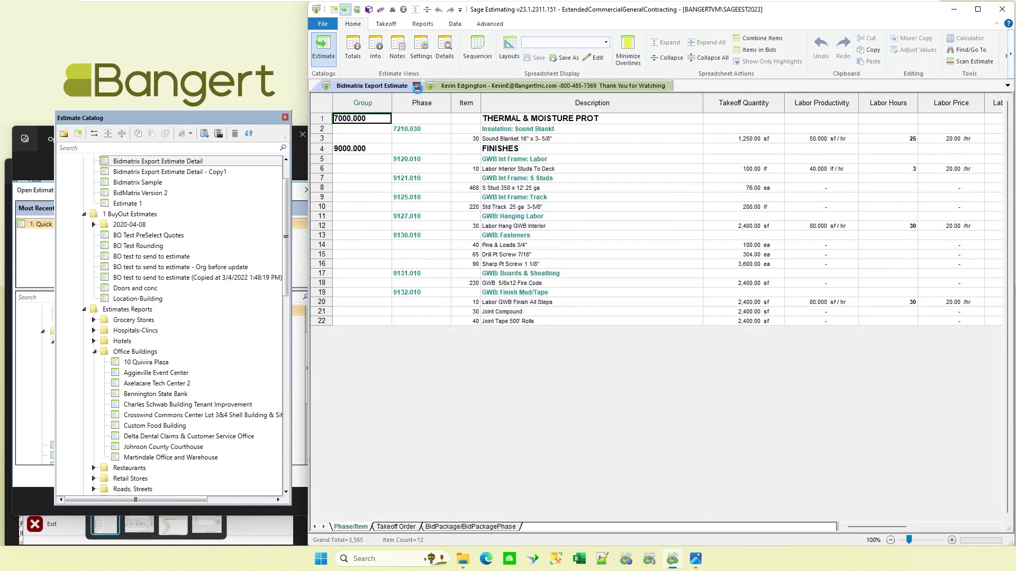
pyautogui.click(417, 87)
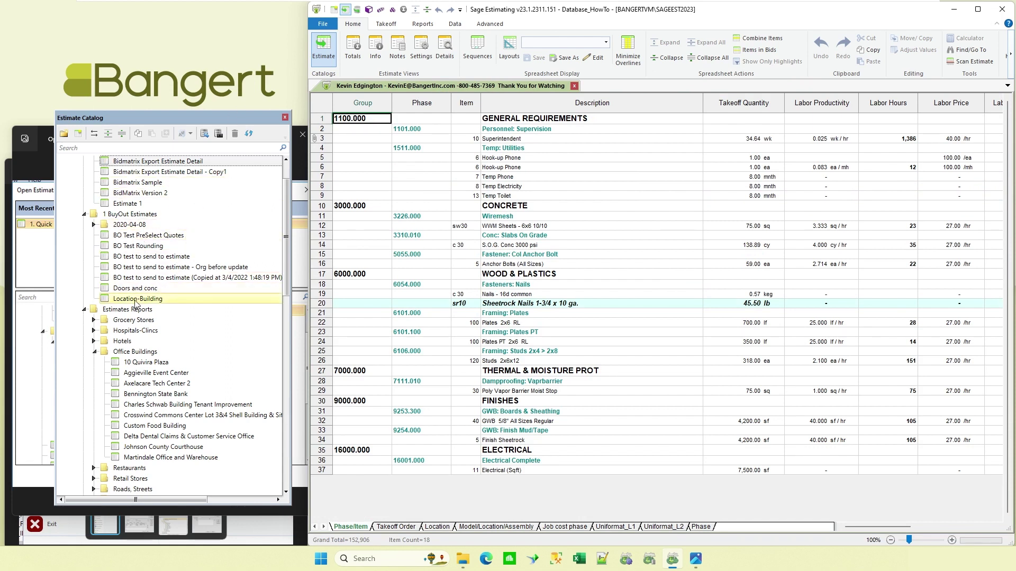
# Step: Expand all catalog folders, then collapse the 2020-04-08 and 1 BuyOut Estimates folders
pyautogui.click(109, 134)
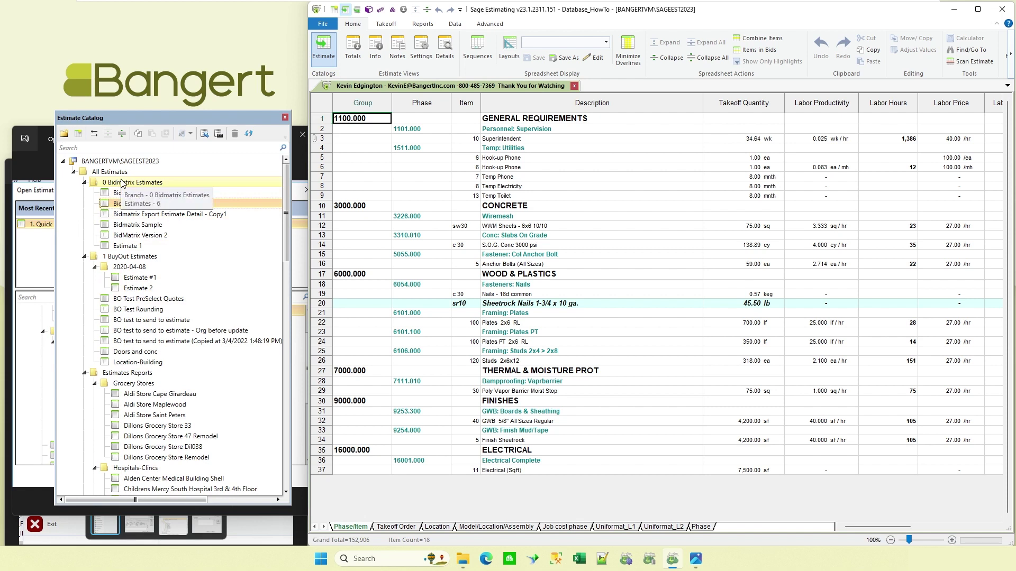
pyautogui.click(135, 268)
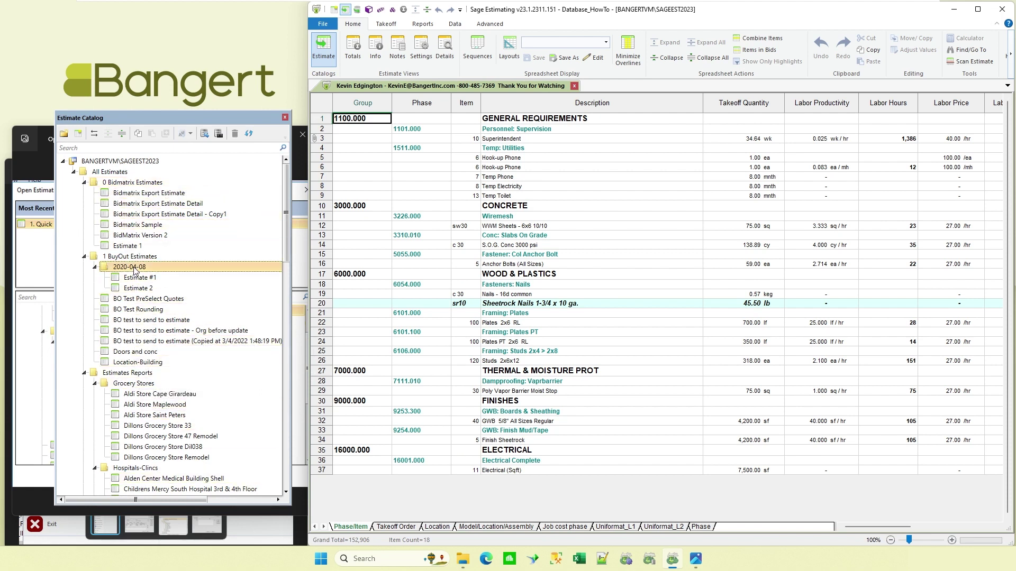
pyautogui.click(95, 268)
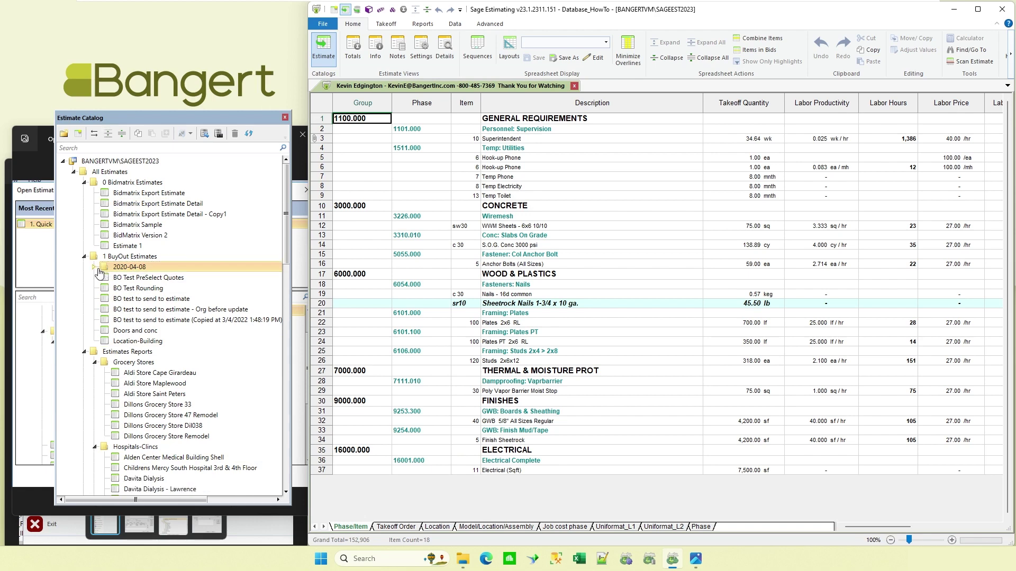
pyautogui.click(83, 257)
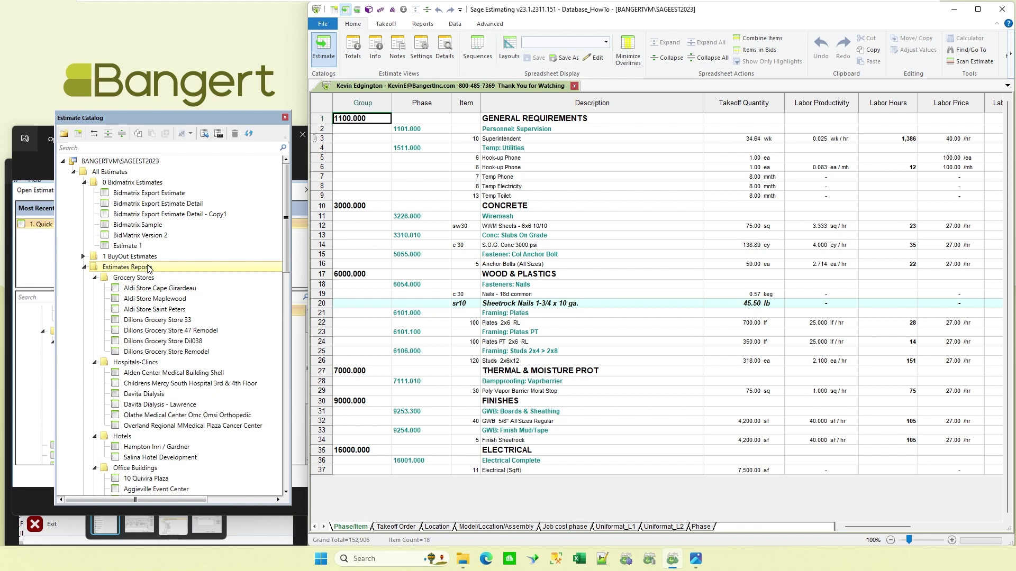
pyautogui.moveTo(148, 268)
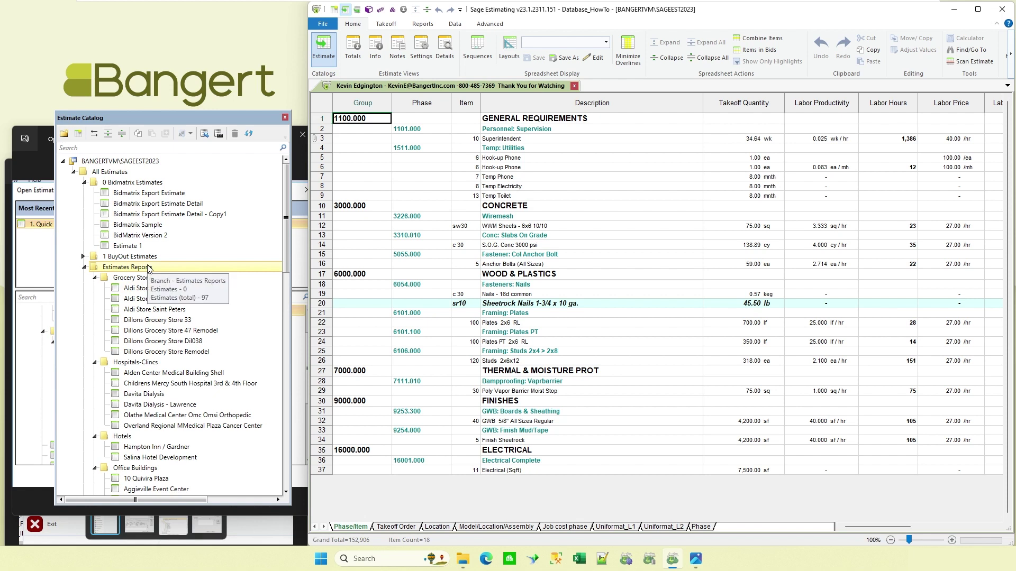
# Step: Collapse the tree, expand All Estimates, Estimates Reports, Hotels and Restaurants, then use Expand All
pyautogui.click(121, 134)
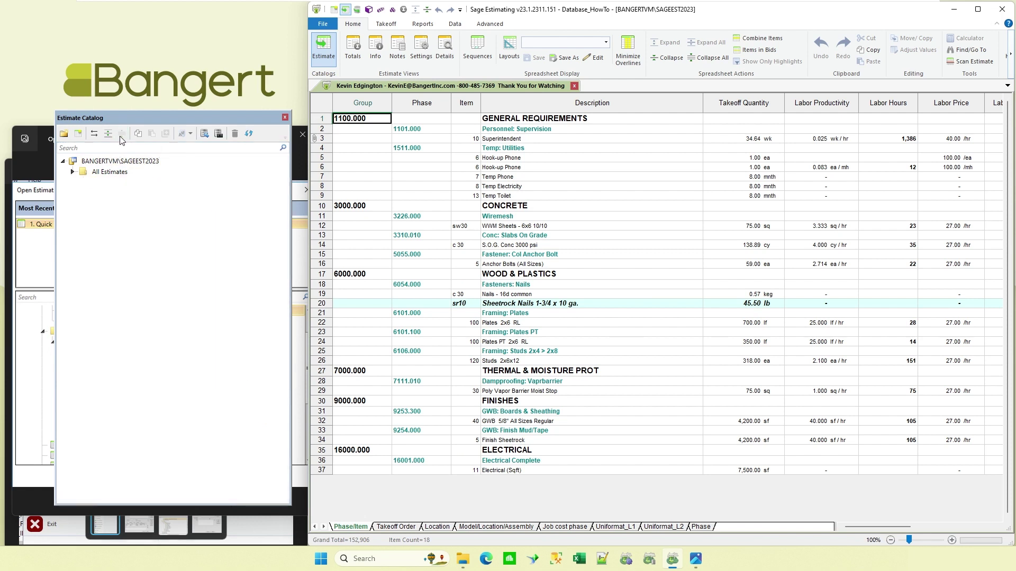
pyautogui.click(73, 174)
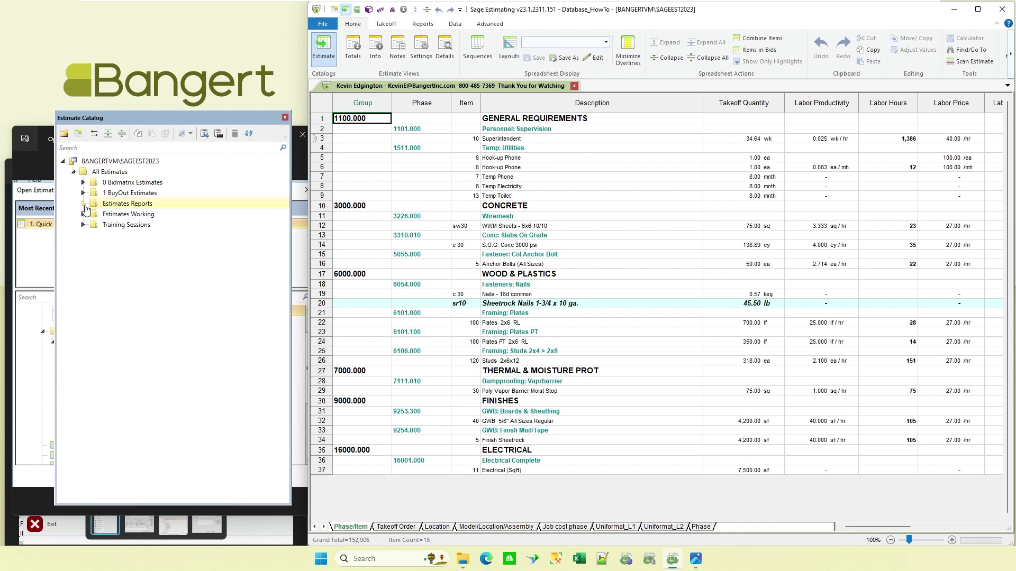
pyautogui.click(83, 204)
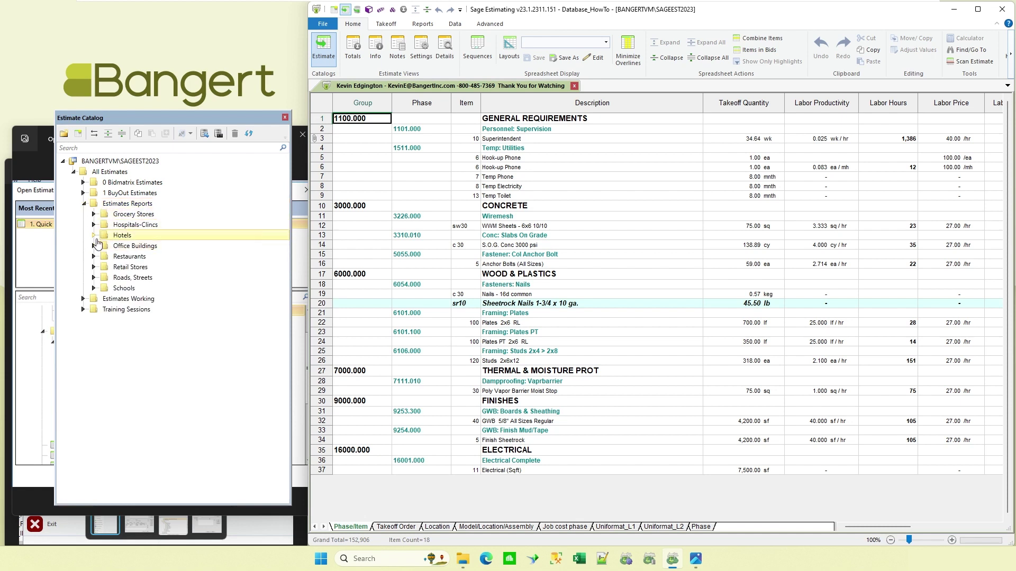
pyautogui.click(94, 235)
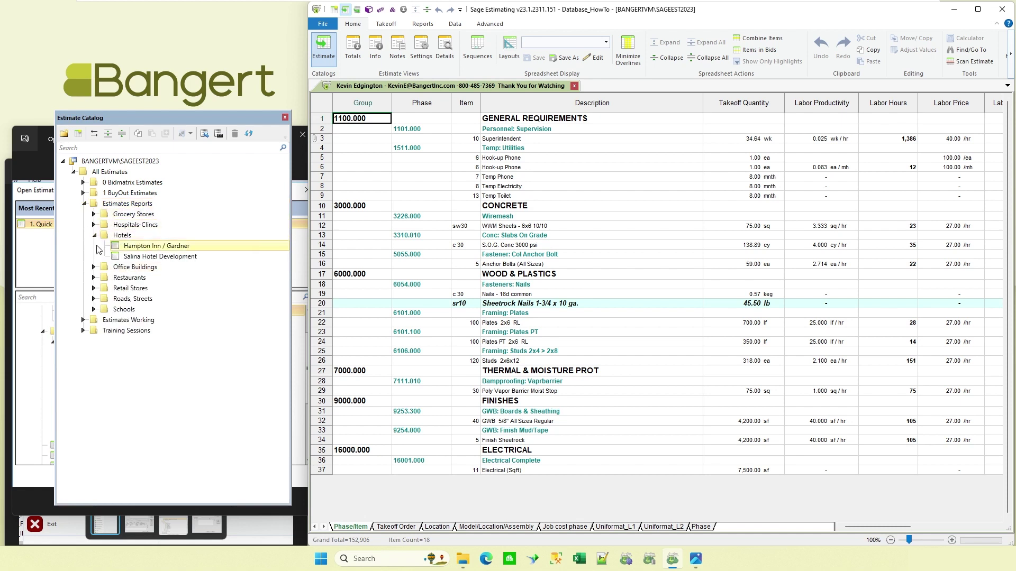
pyautogui.click(94, 279)
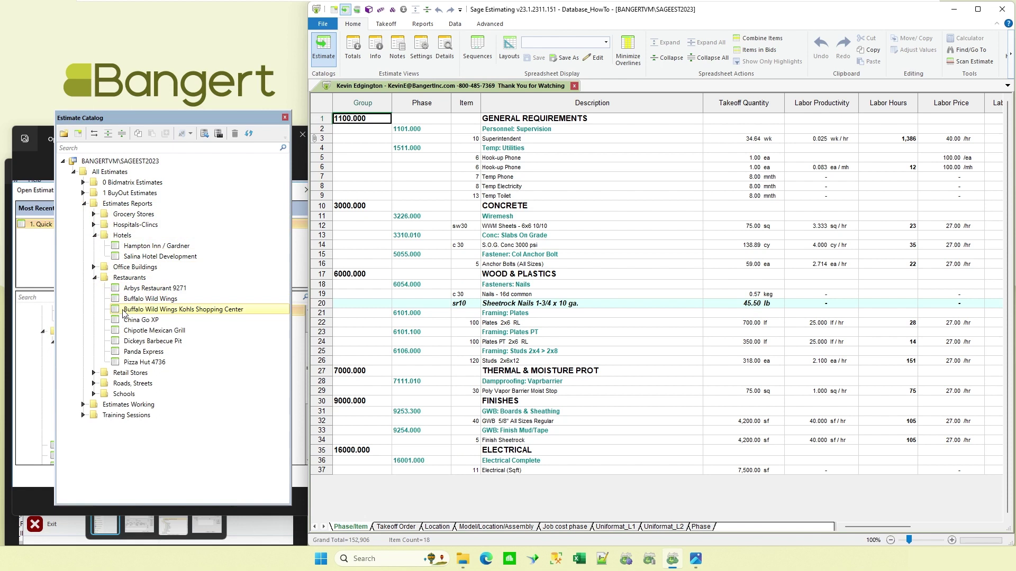
pyautogui.click(108, 134)
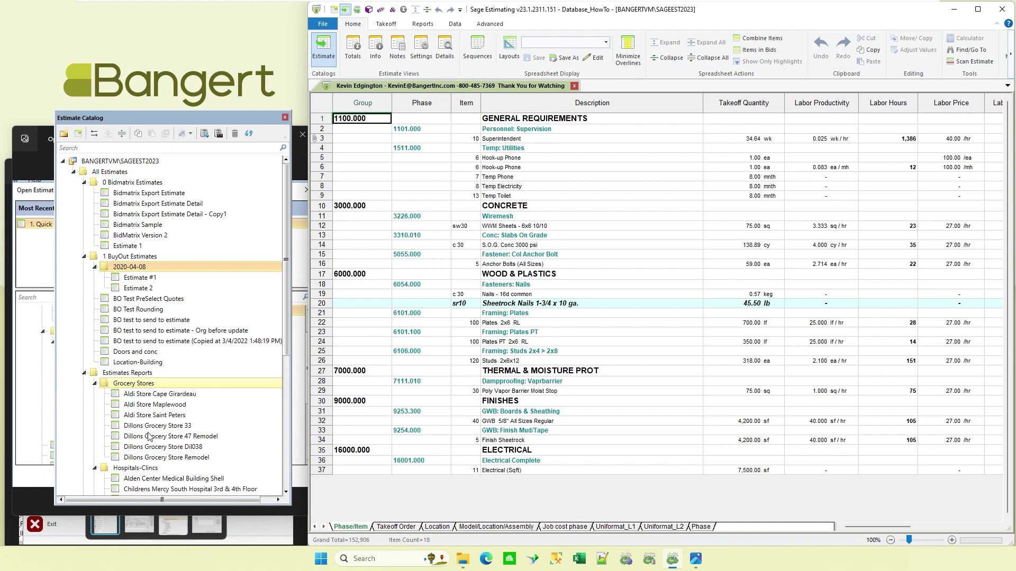
# Step: Use the right-click Collapse All option on the Office Buildings folder, then on the Restaurants folder
pyautogui.scroll(-6, 143, 440)
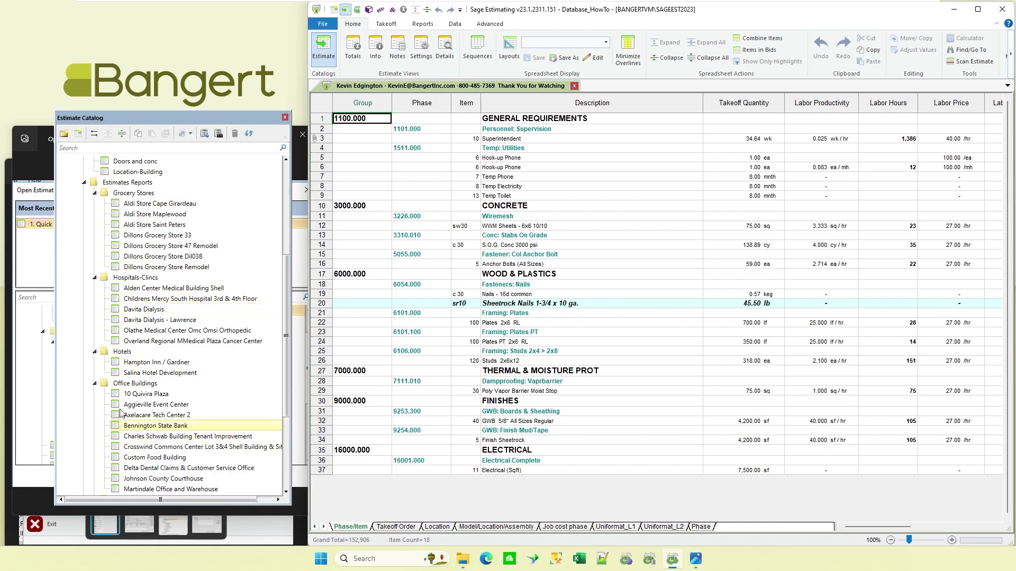
pyautogui.rightClick(121, 388)
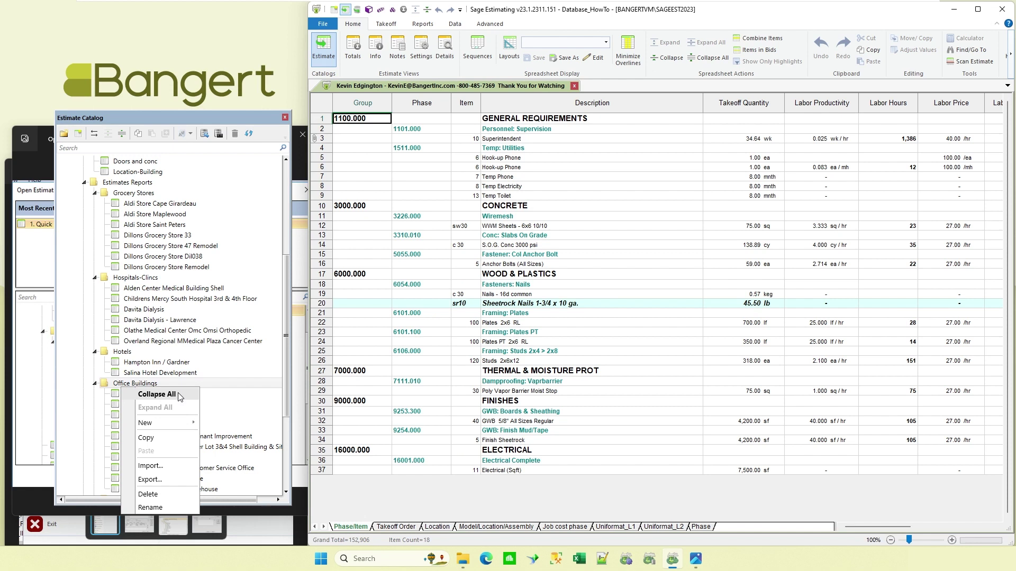
pyautogui.click(177, 394)
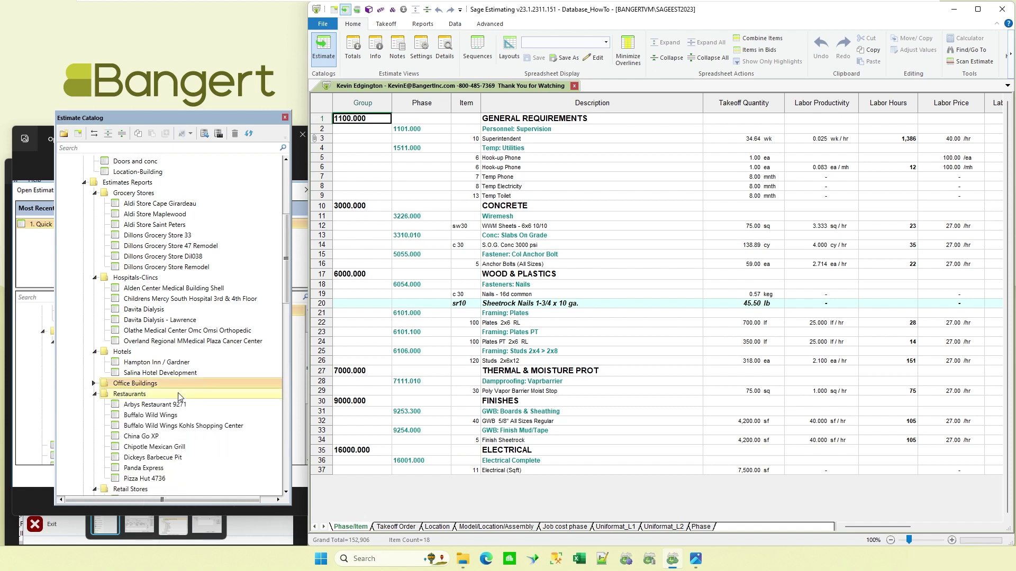
pyautogui.click(132, 400)
pyautogui.rightClick(131, 398)
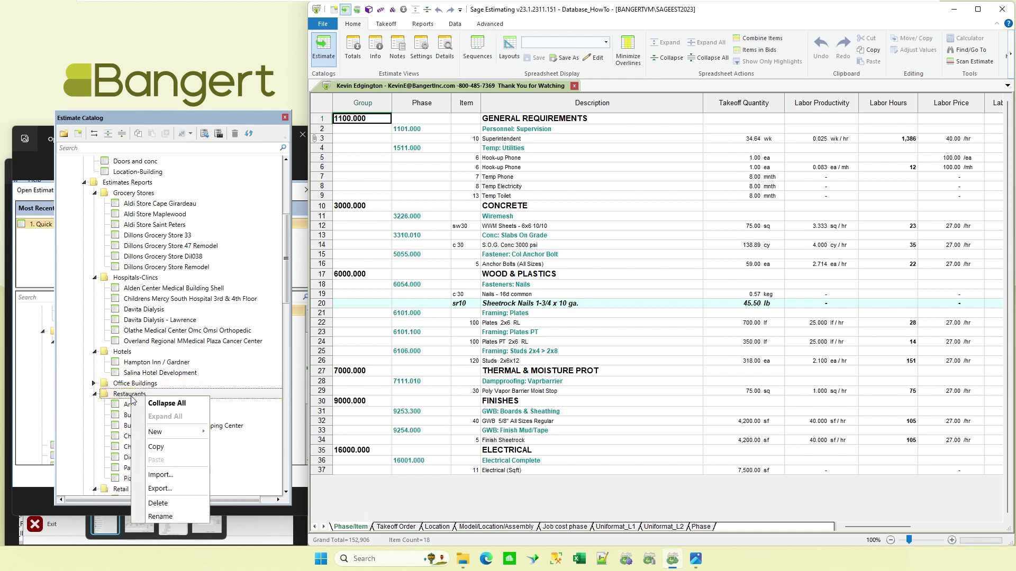
pyautogui.click(170, 404)
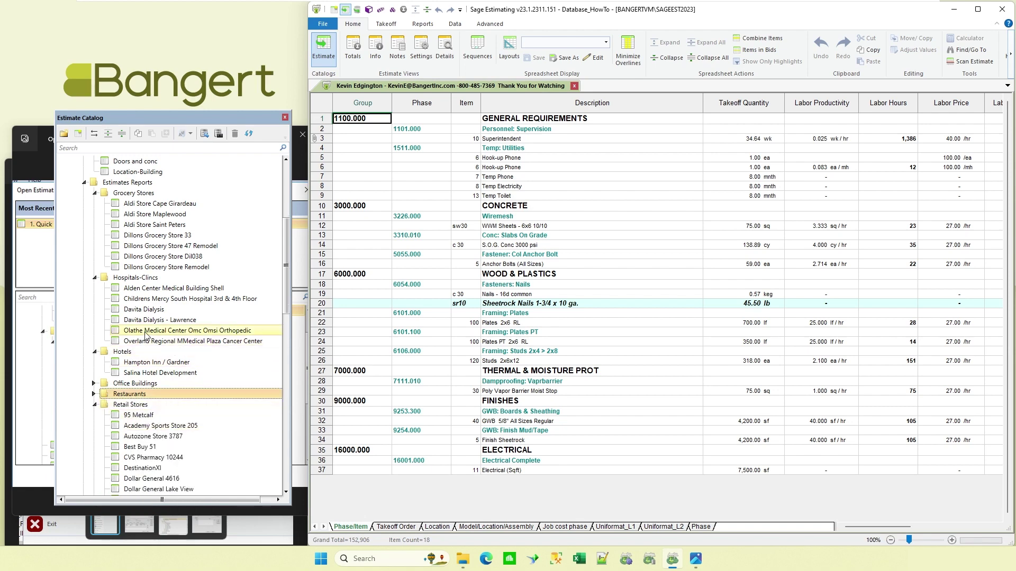
pyautogui.scroll(3, 146, 335)
pyautogui.scroll(-5, 138, 317)
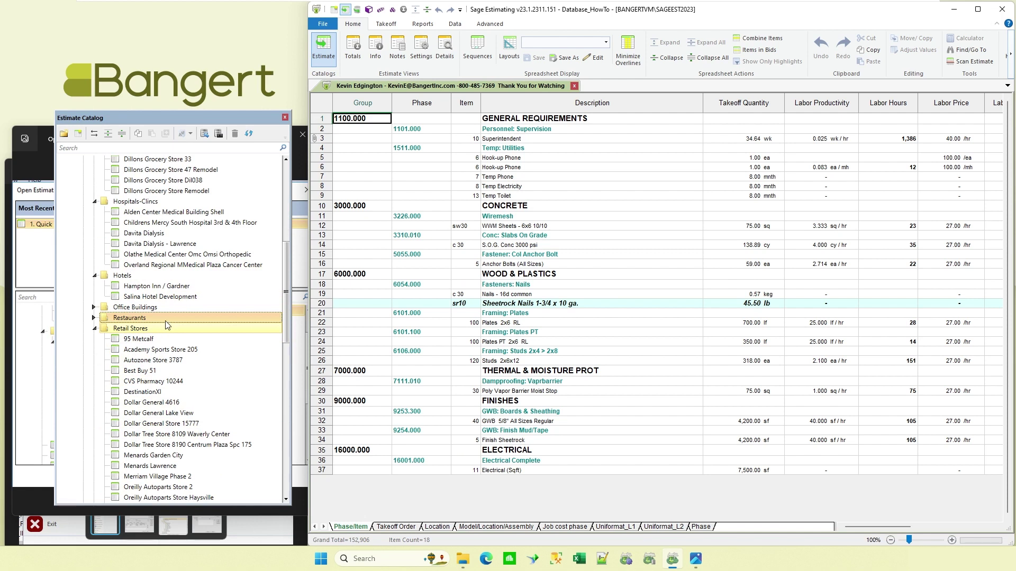
# Step: Collapse the Estimate Catalog, select its top-level database, then expand all folders to list every estimate
pyautogui.click(122, 133)
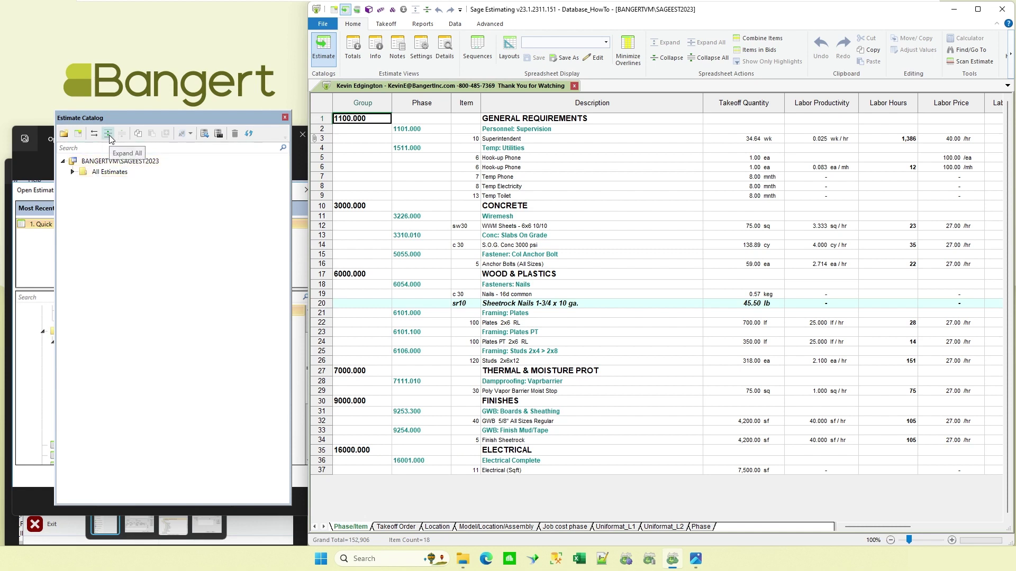
pyautogui.click(120, 161)
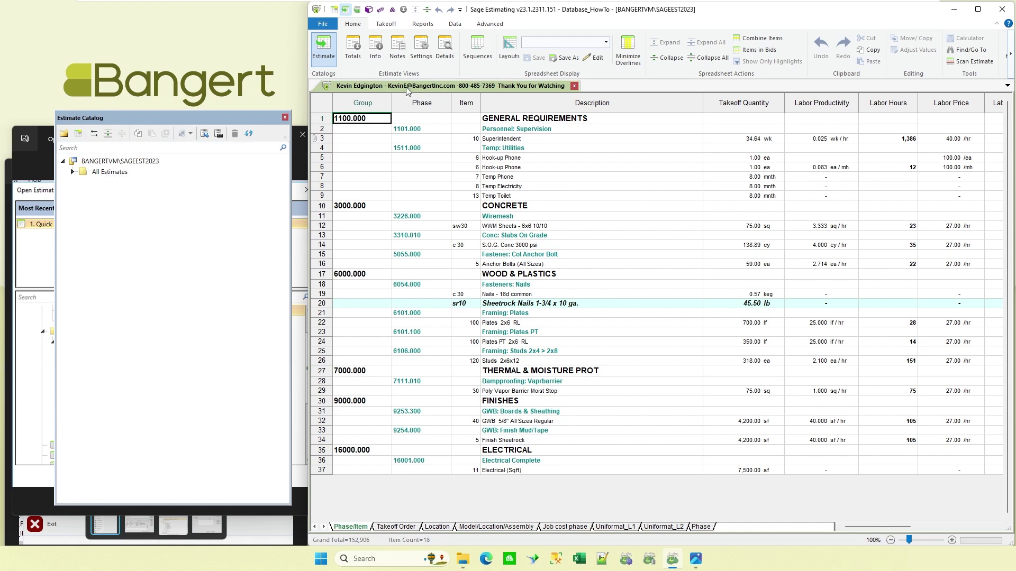
pyautogui.click(94, 134)
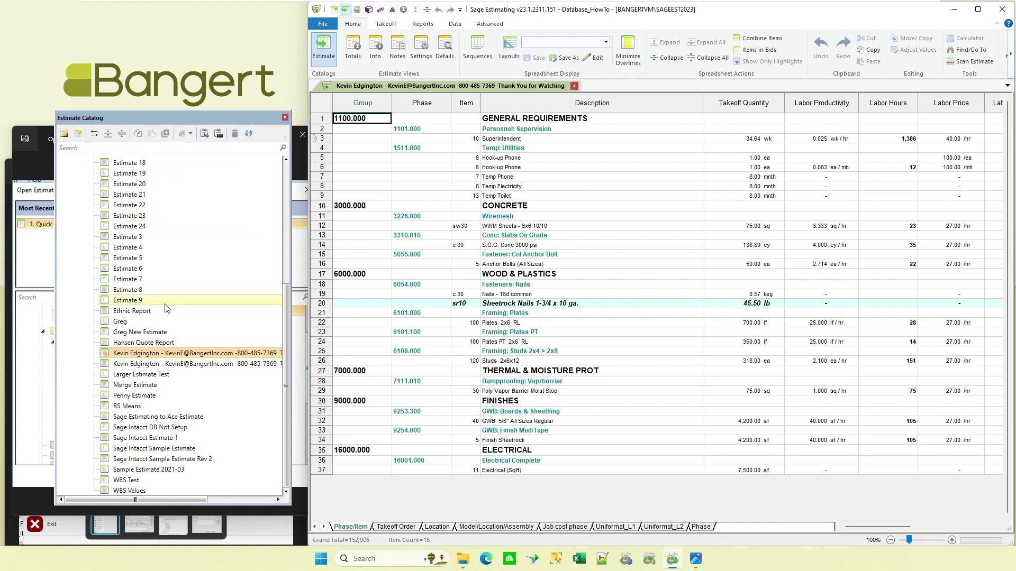
pyautogui.rightClick(126, 261)
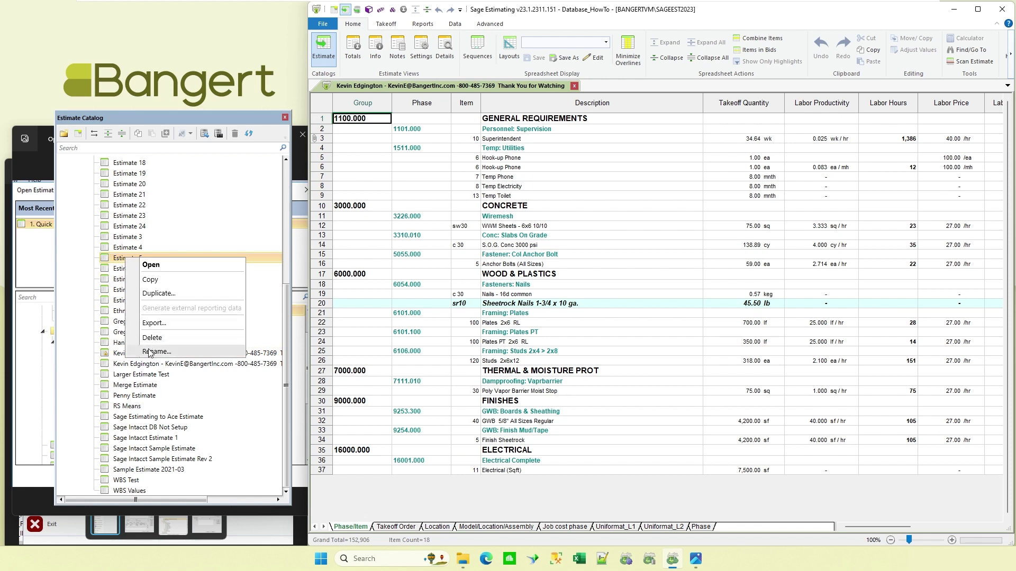
pyautogui.click(168, 195)
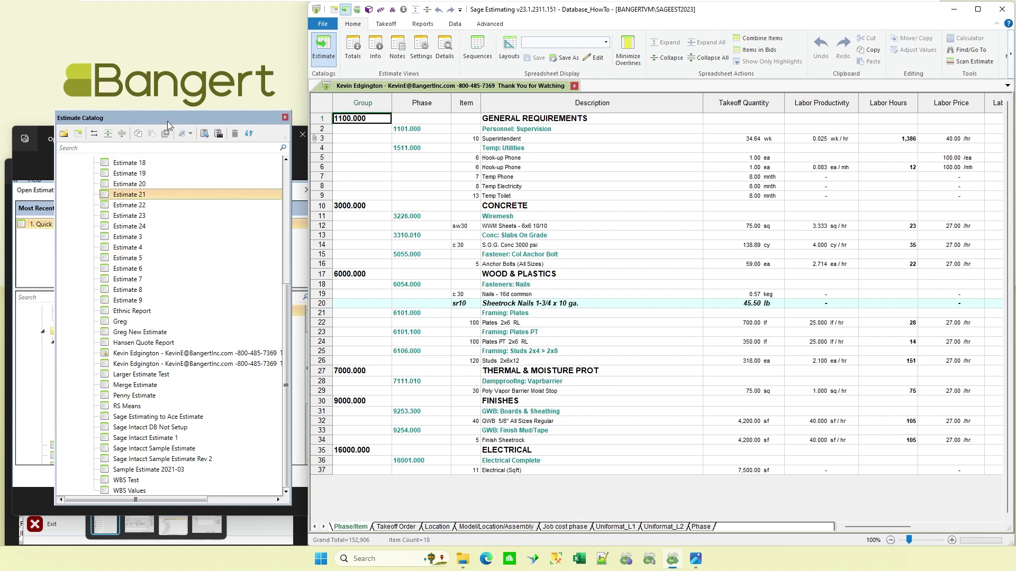
# Step: Dock the Estimate Catalog beside the spreadsheet, open the RS Means estimate, and switch between the two estimate tabs
pyautogui.moveTo(168, 126); pyautogui.dragTo(323, 320)
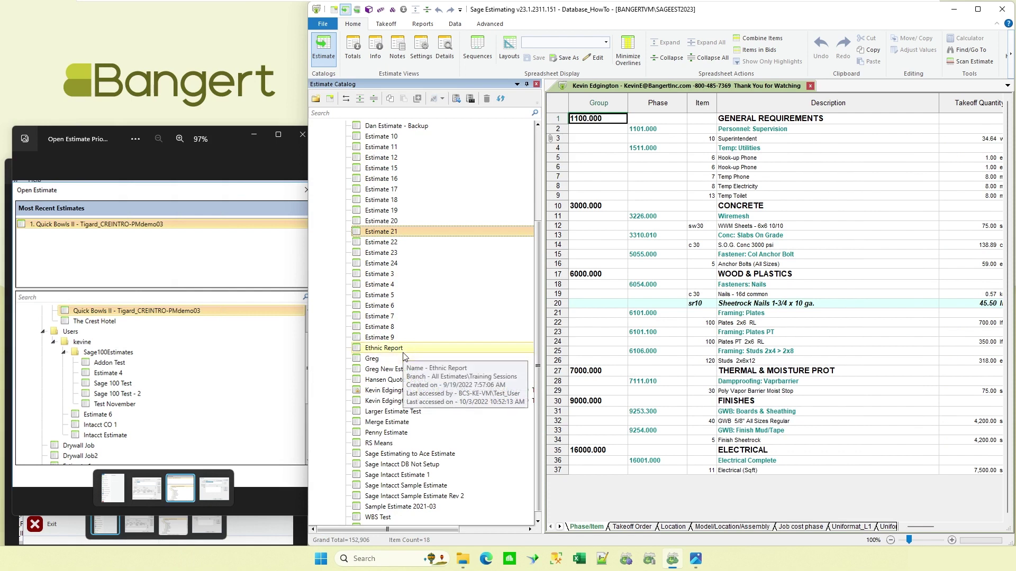
pyautogui.doubleClick(379, 444)
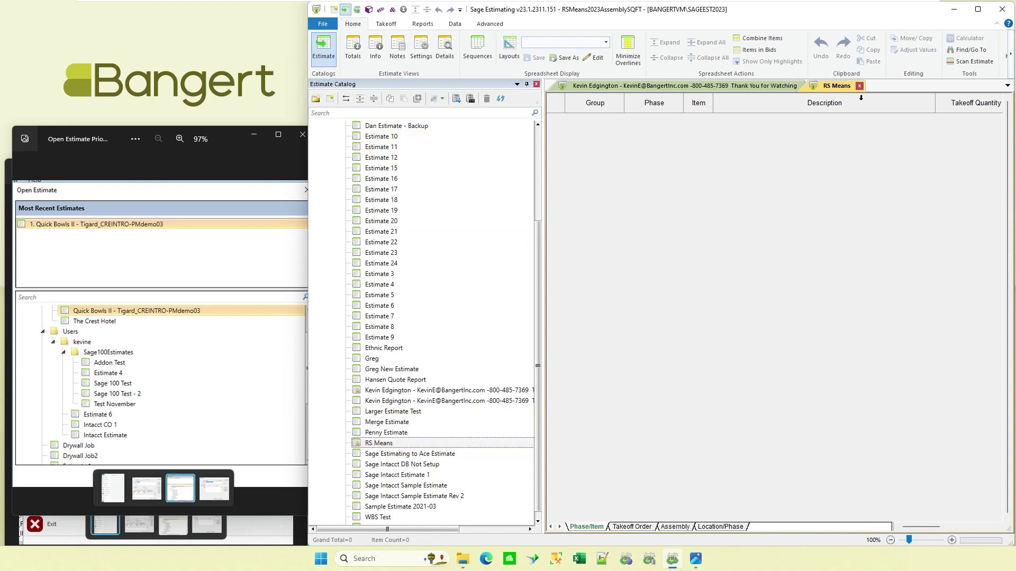
pyautogui.click(773, 86)
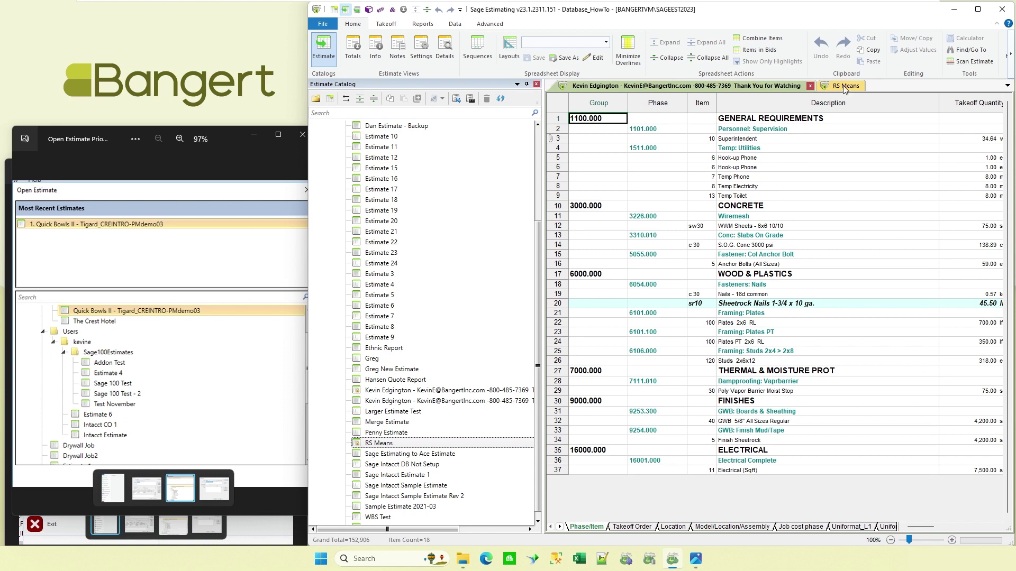
pyautogui.click(845, 87)
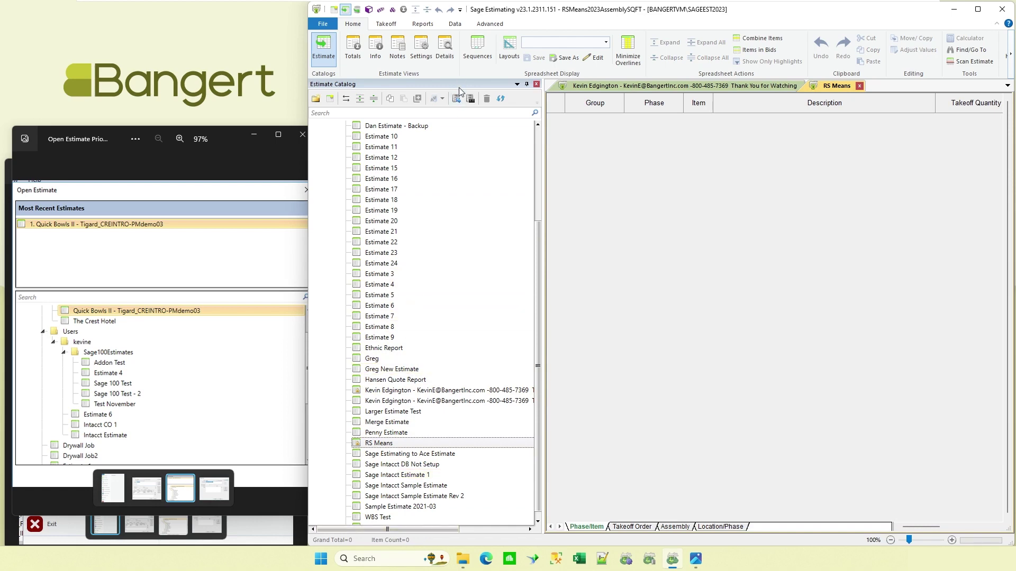
# Step: Undock the Estimate Catalog into a floating panel, then hide and show it twice with its ribbon button
pyautogui.moveTo(459, 90); pyautogui.dragTo(180, 99)
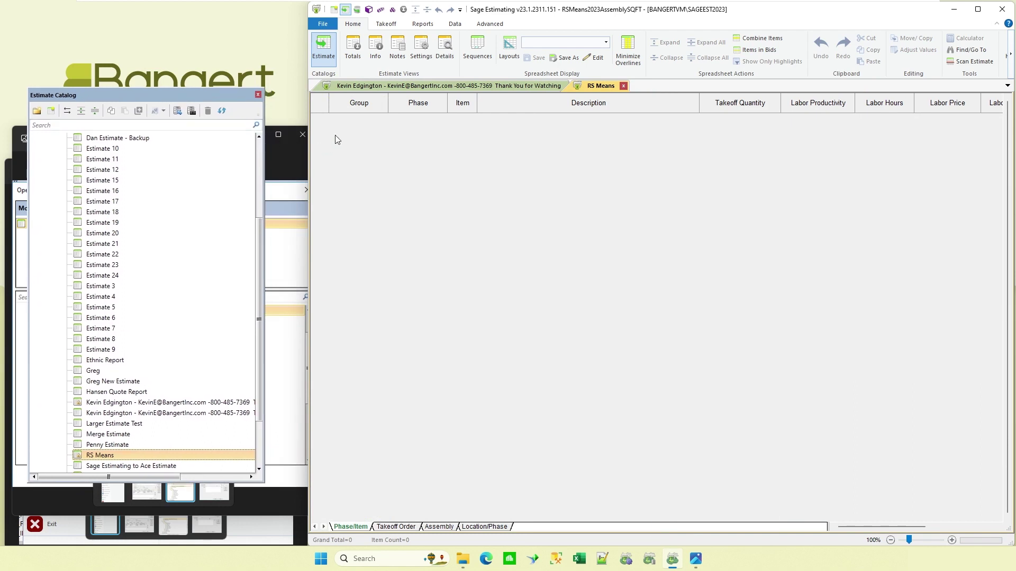
pyautogui.click(328, 56)
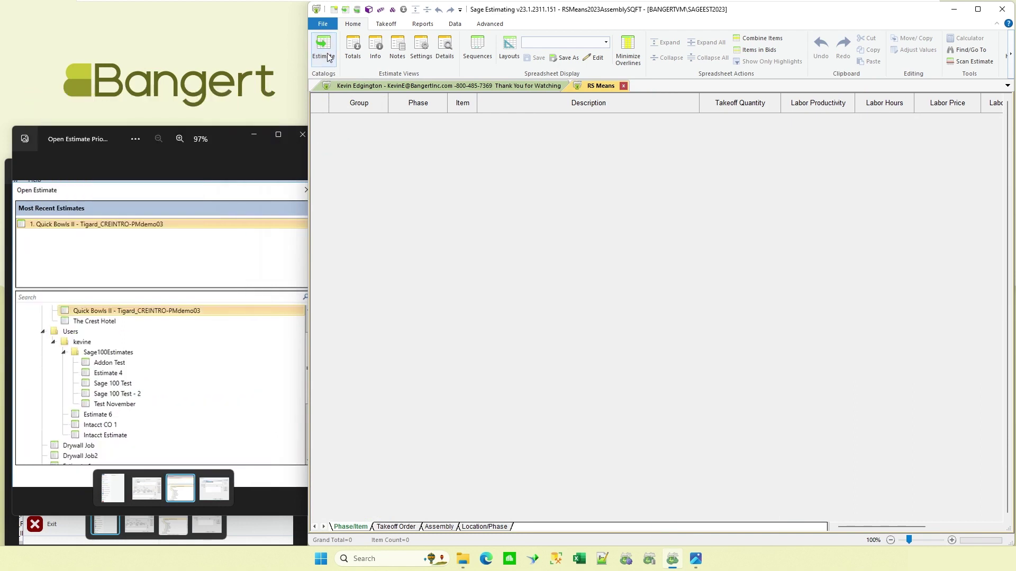
pyautogui.click(328, 57)
pyautogui.click(328, 56)
pyautogui.click(328, 57)
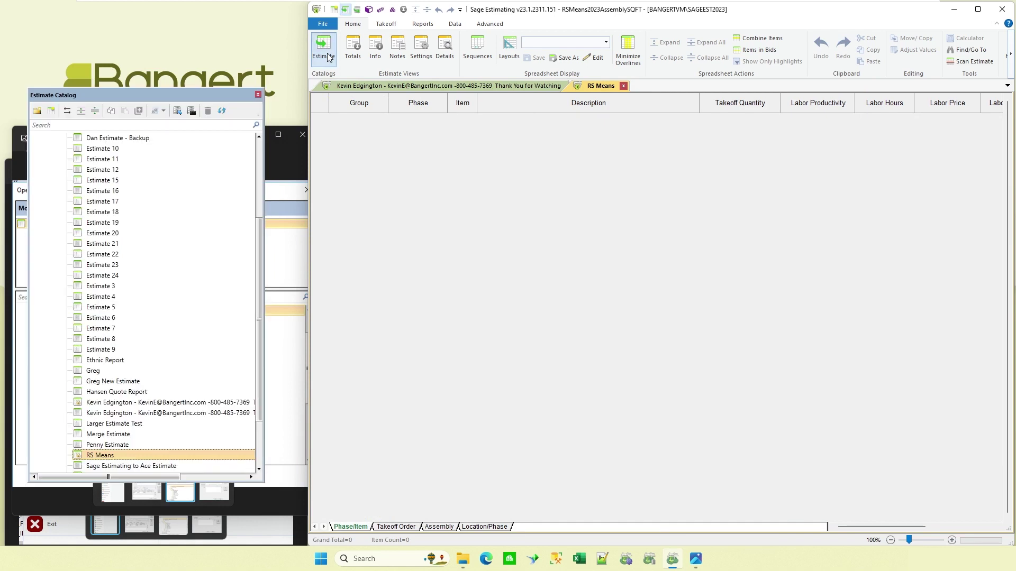
# Step: Show the File backstage with its commands and Recent Estimates list headed by RS Means
pyautogui.click(328, 25)
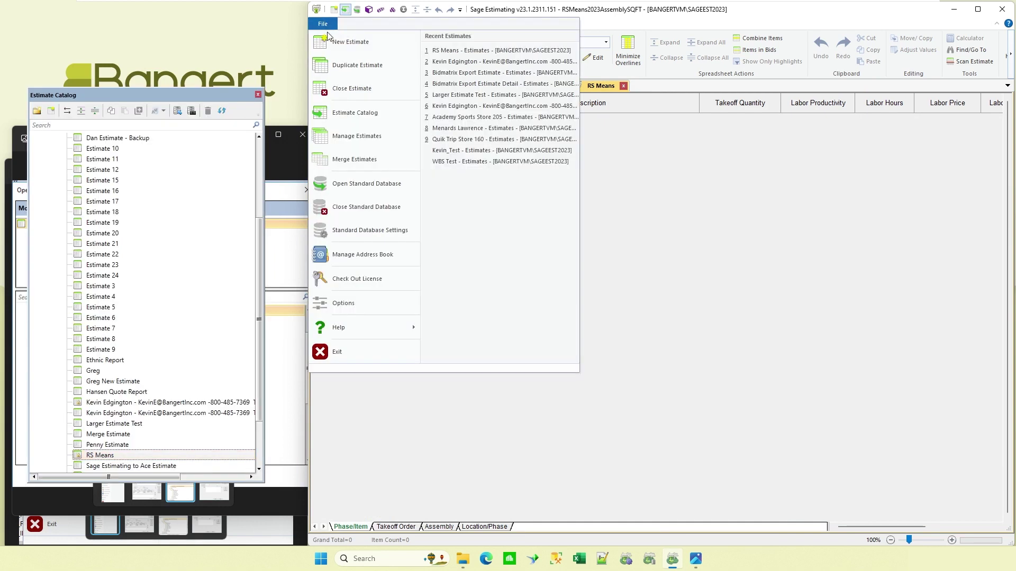